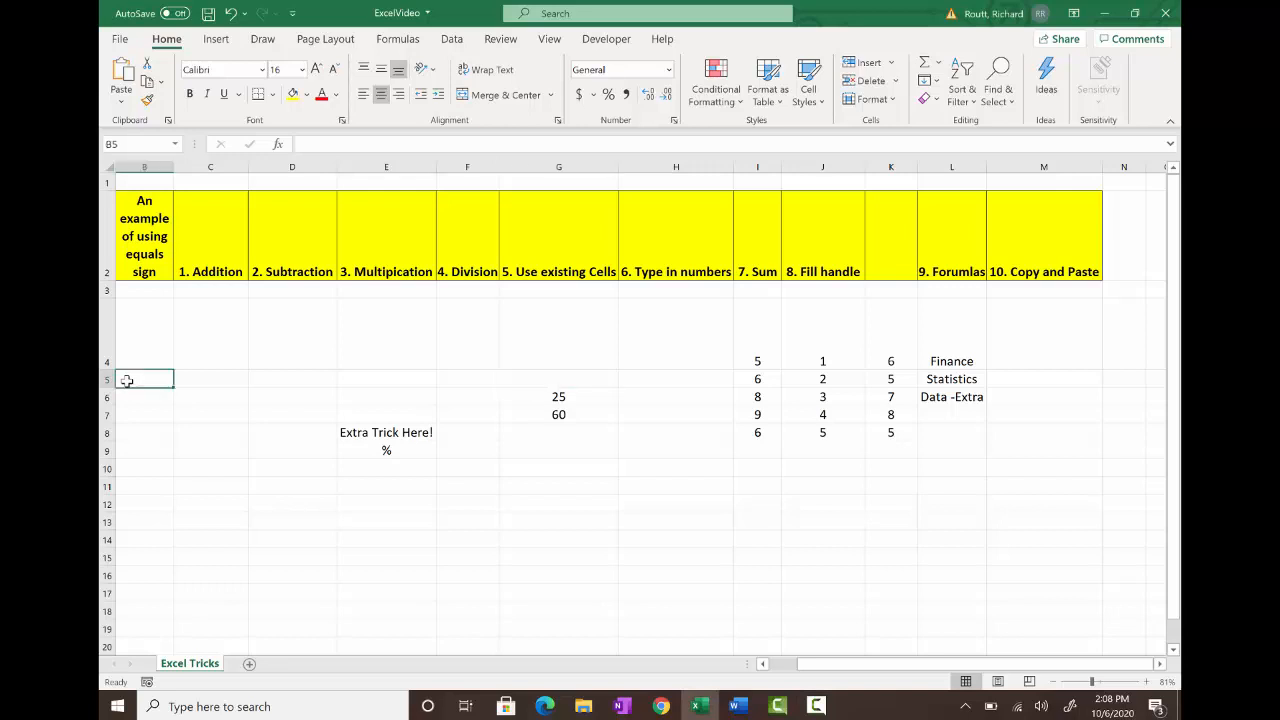
Enter the formula =21+11 in cell C5 under the Addition heading
text(=)
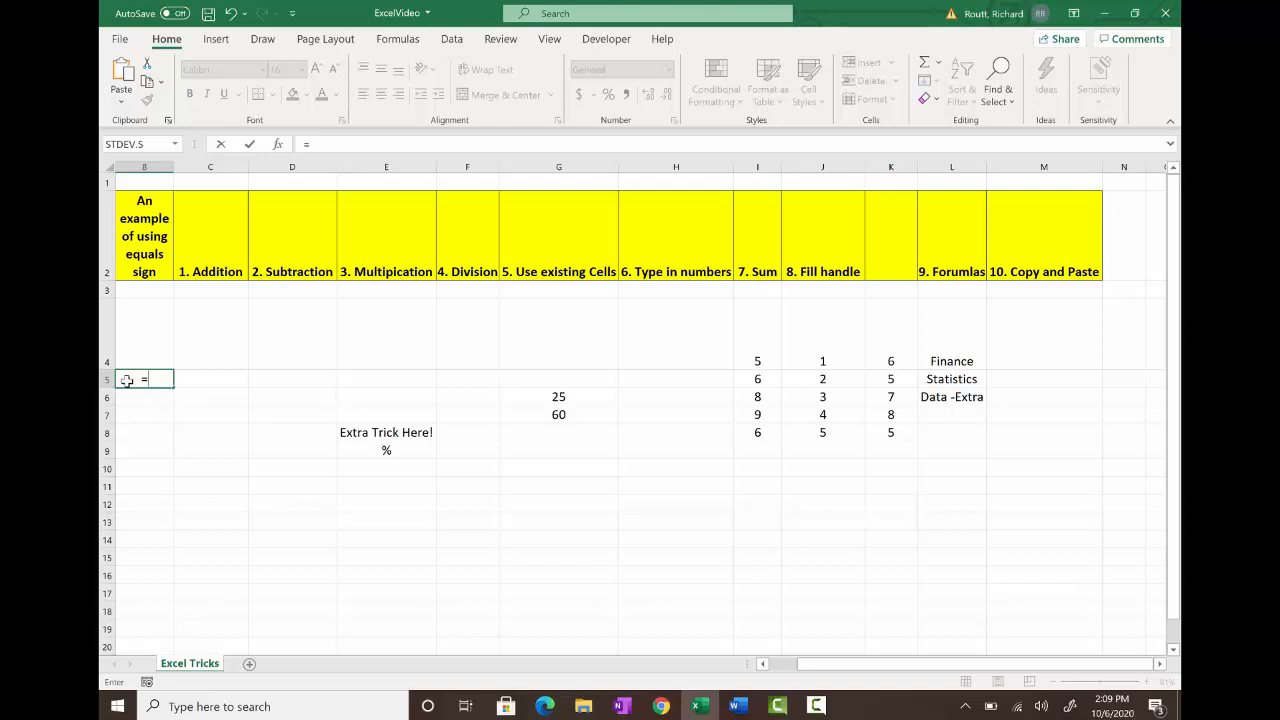
key(Escape)
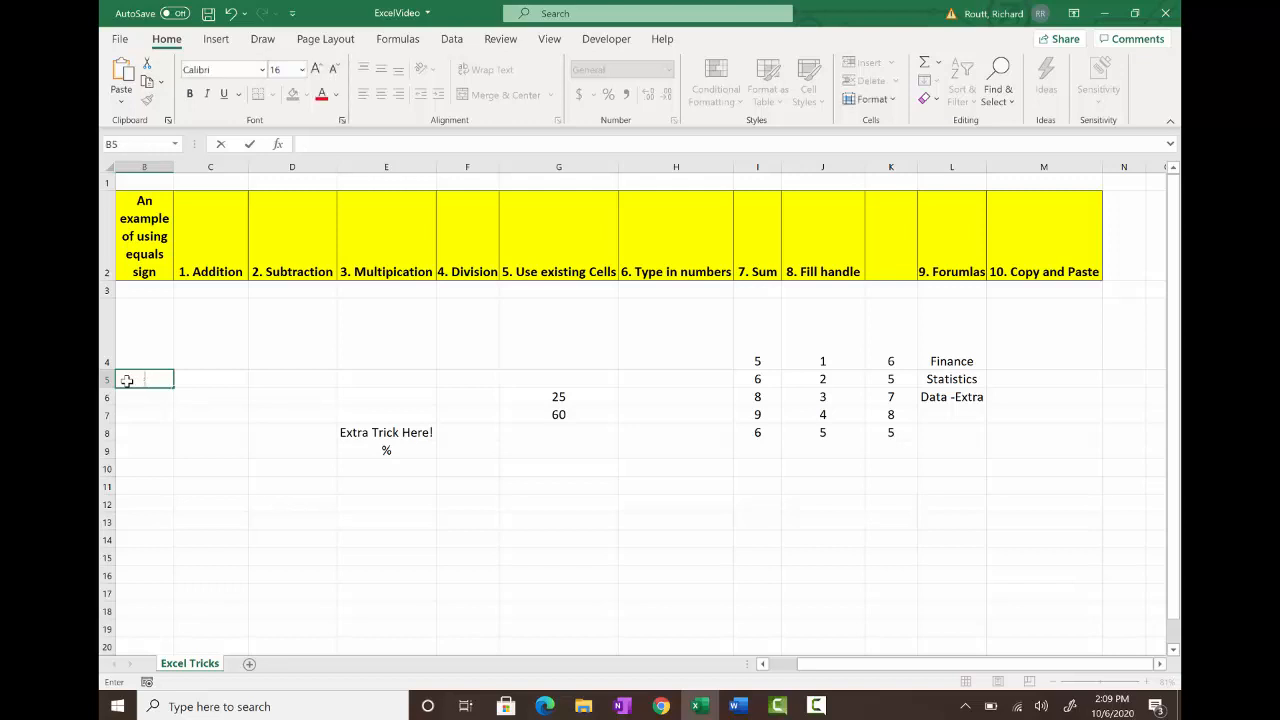
click(202, 382)
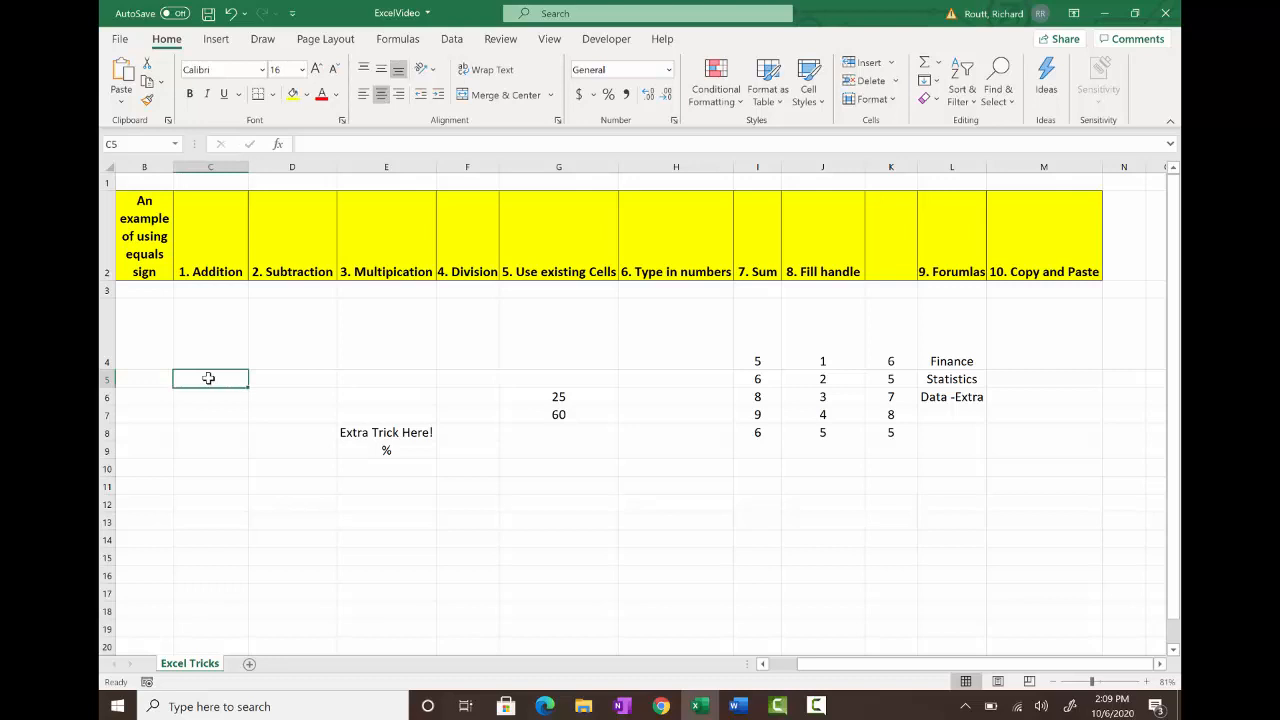
text(=)
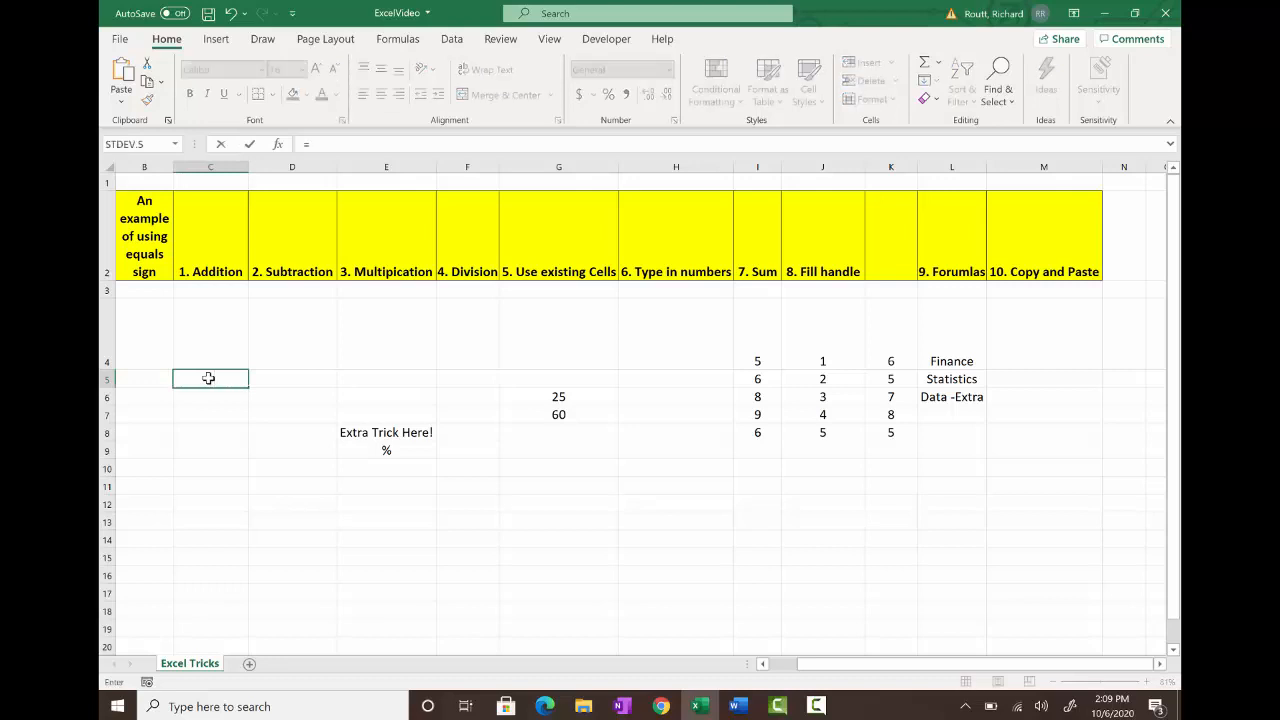
text(21+11)
key(Return)
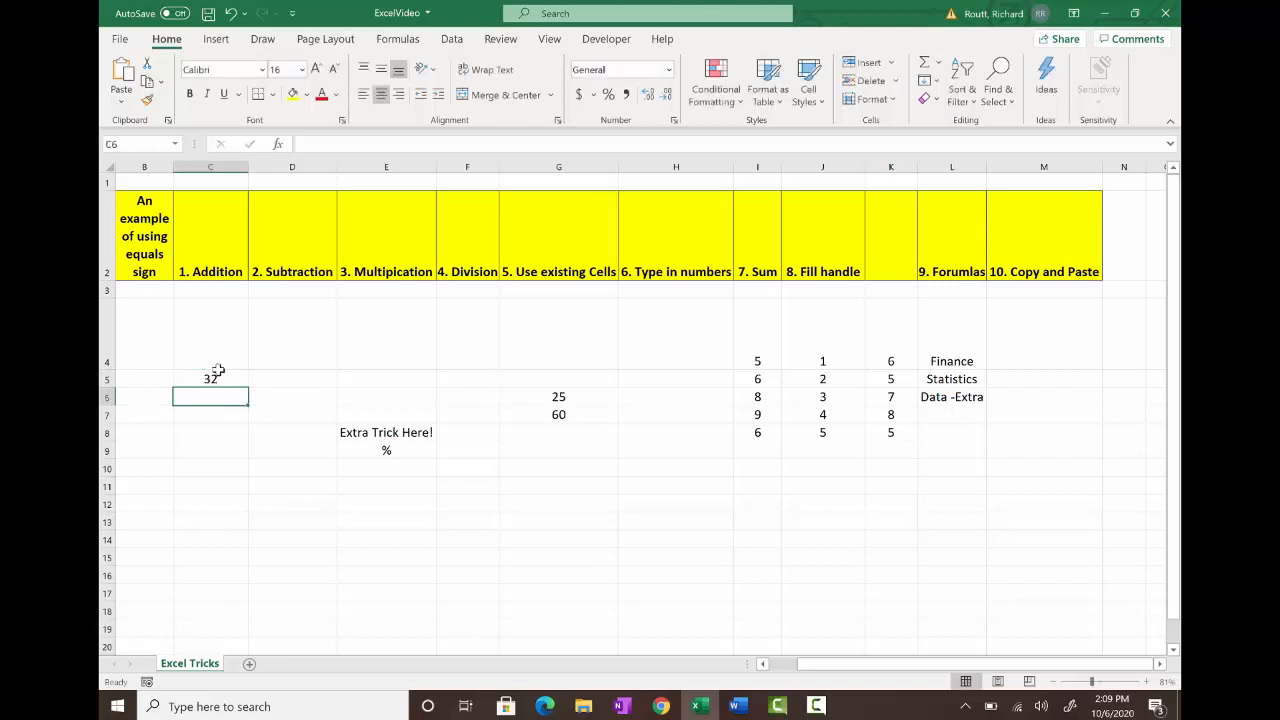
click(216, 374)
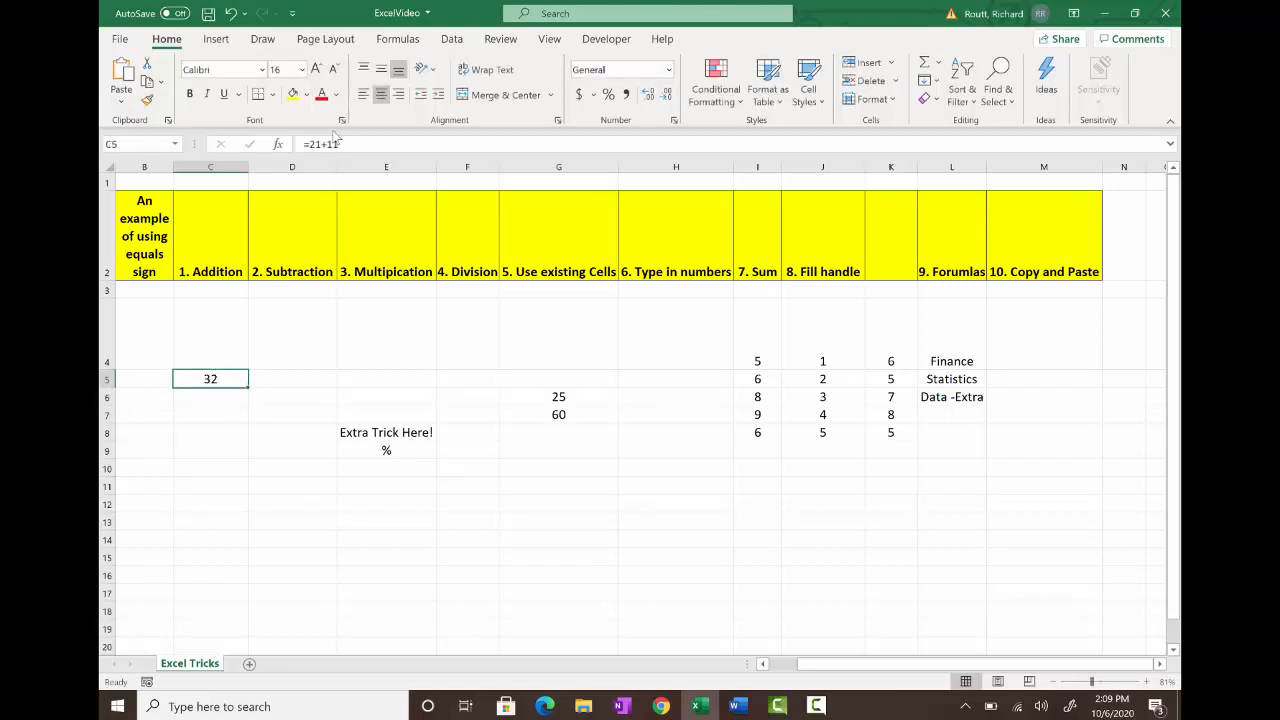
Enter the formula =21-11 in cell D5 under the Subtraction heading
click(276, 378)
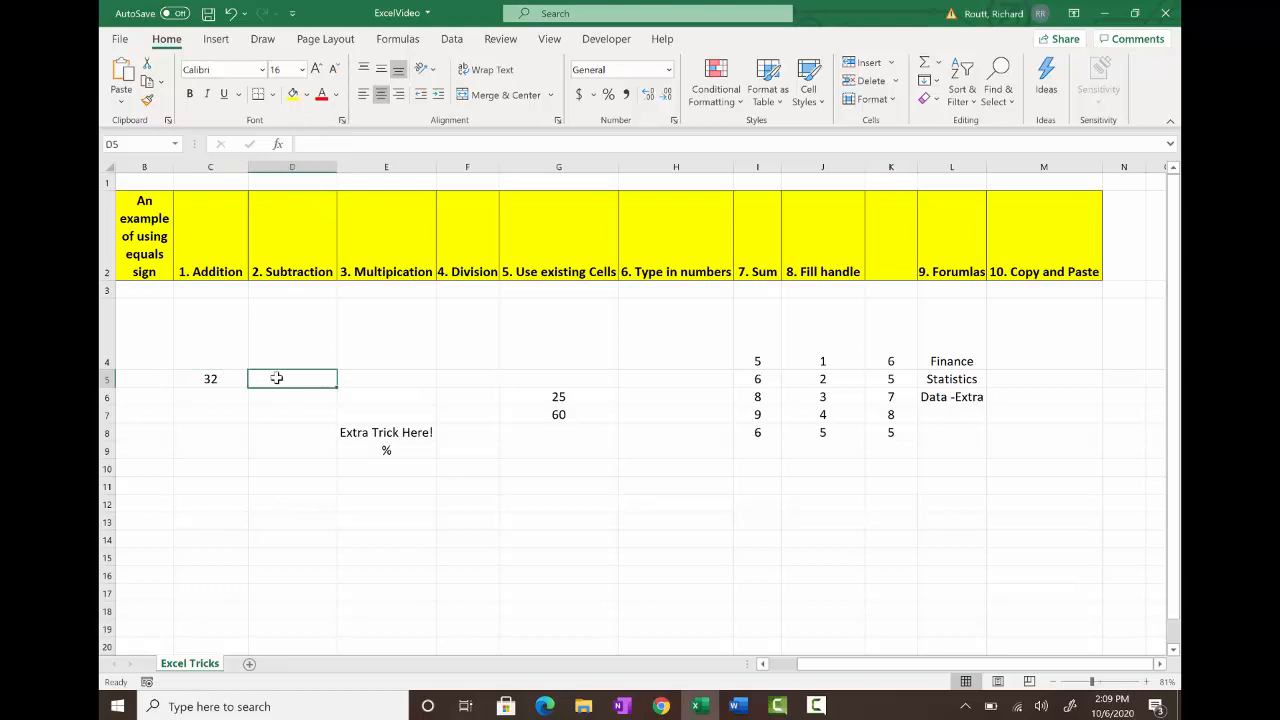
text(=)
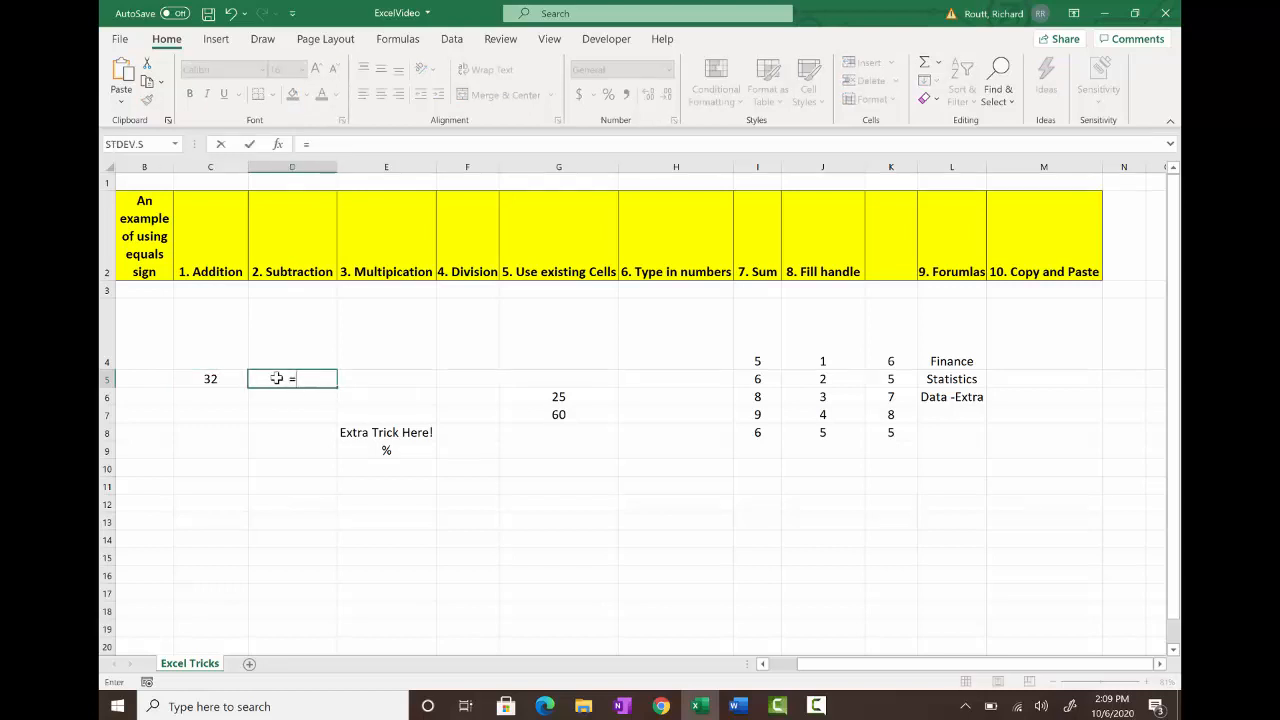
text(21-11)
key(Return)
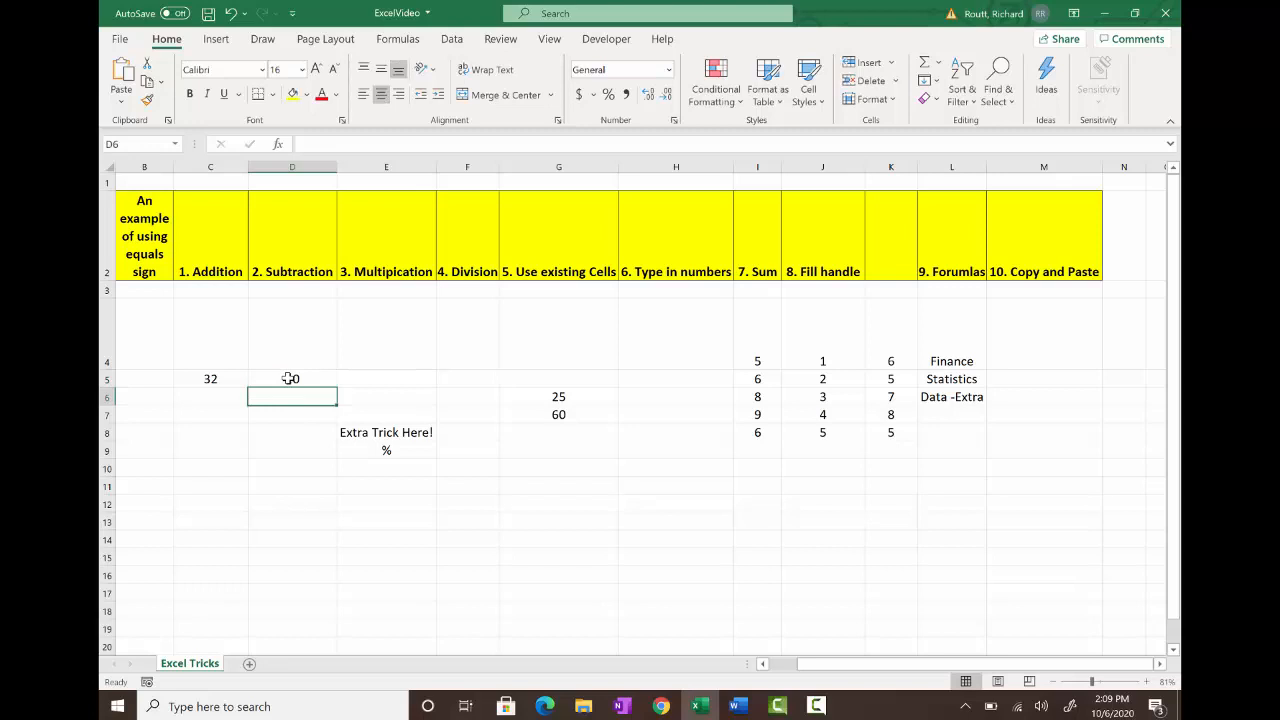
click(289, 379)
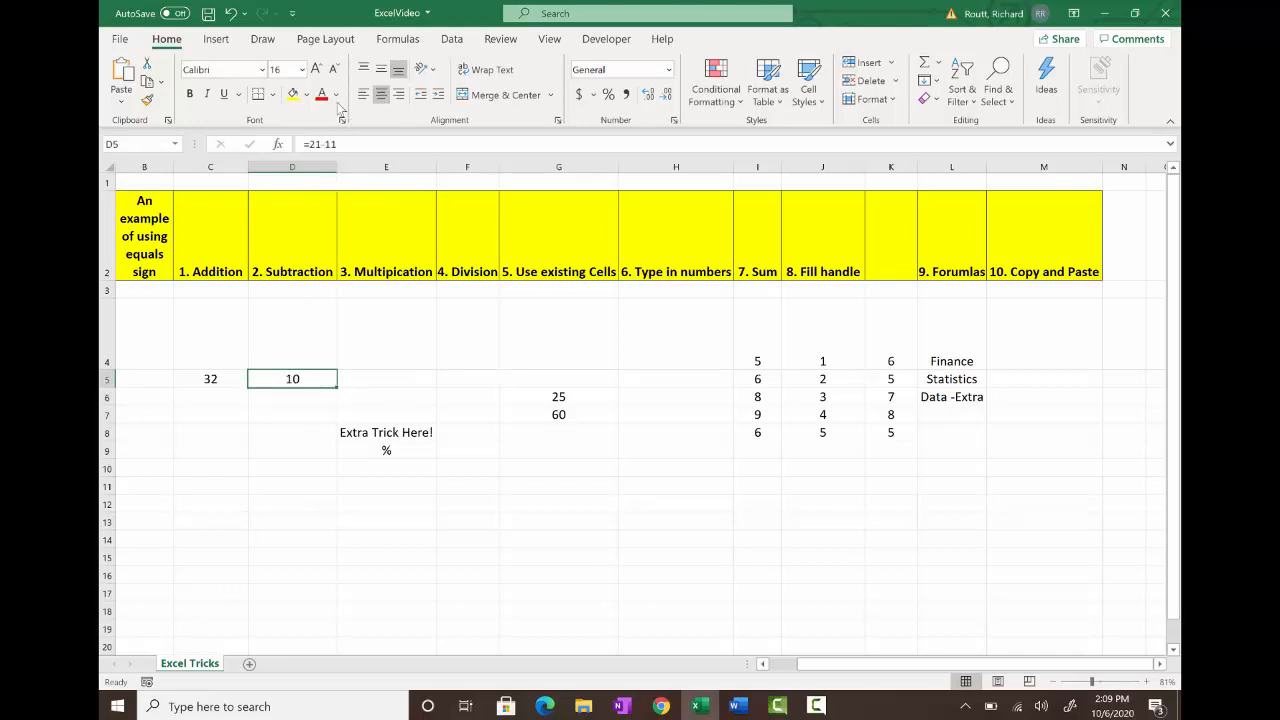
Enter the formula =21*10 in cell E5 under the multiplication heading
click(362, 383)
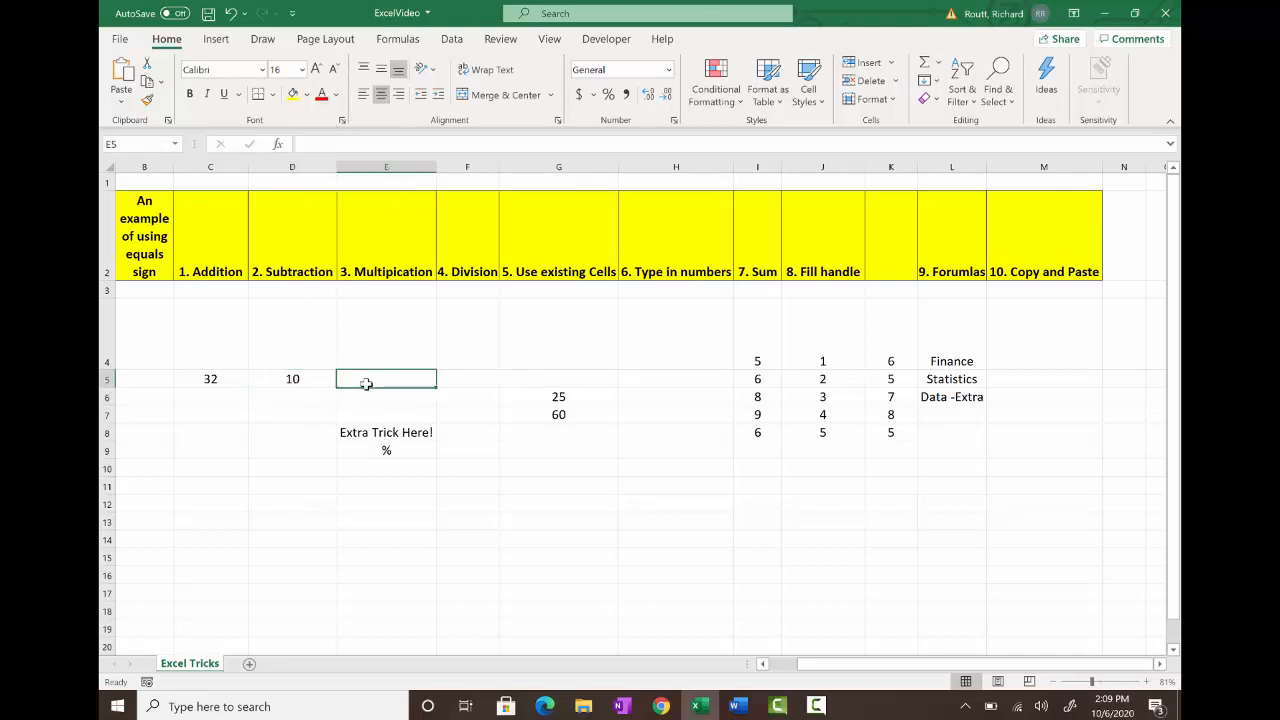
text(=)
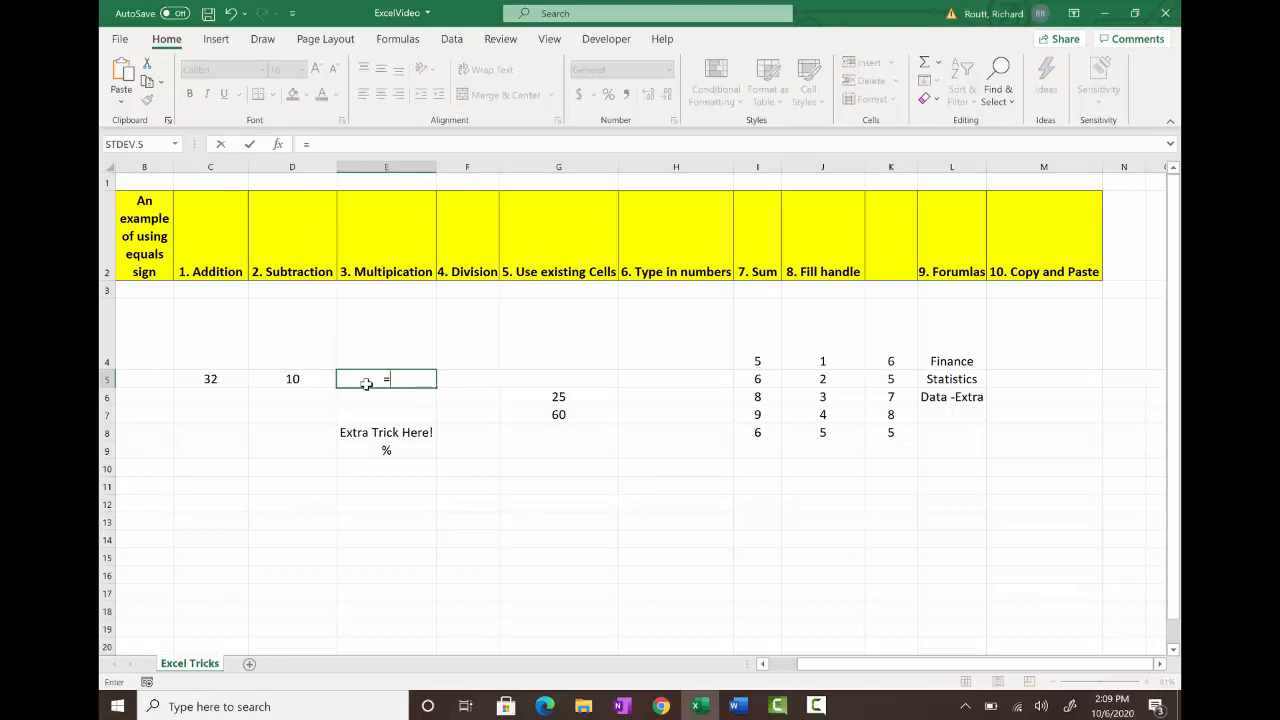
text(21*10)
key(Return)
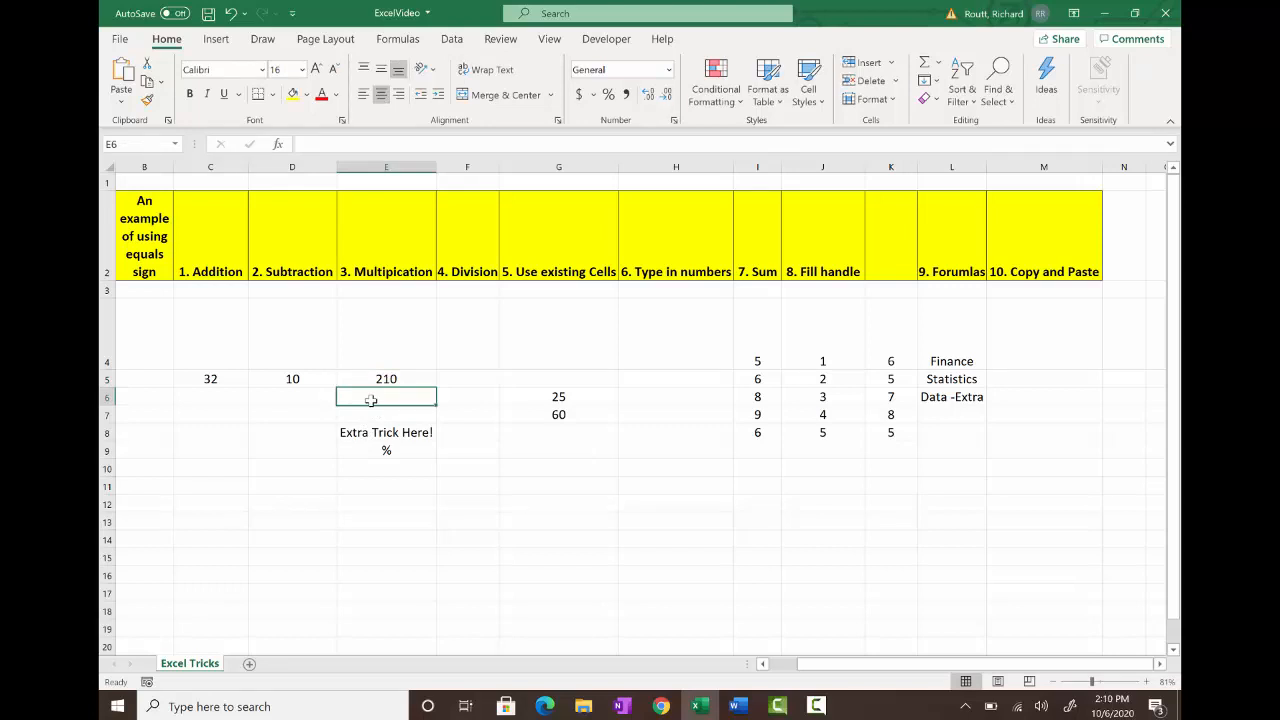
Calculate a percentage in cell E6 with the formula =1000*3%
text(=)
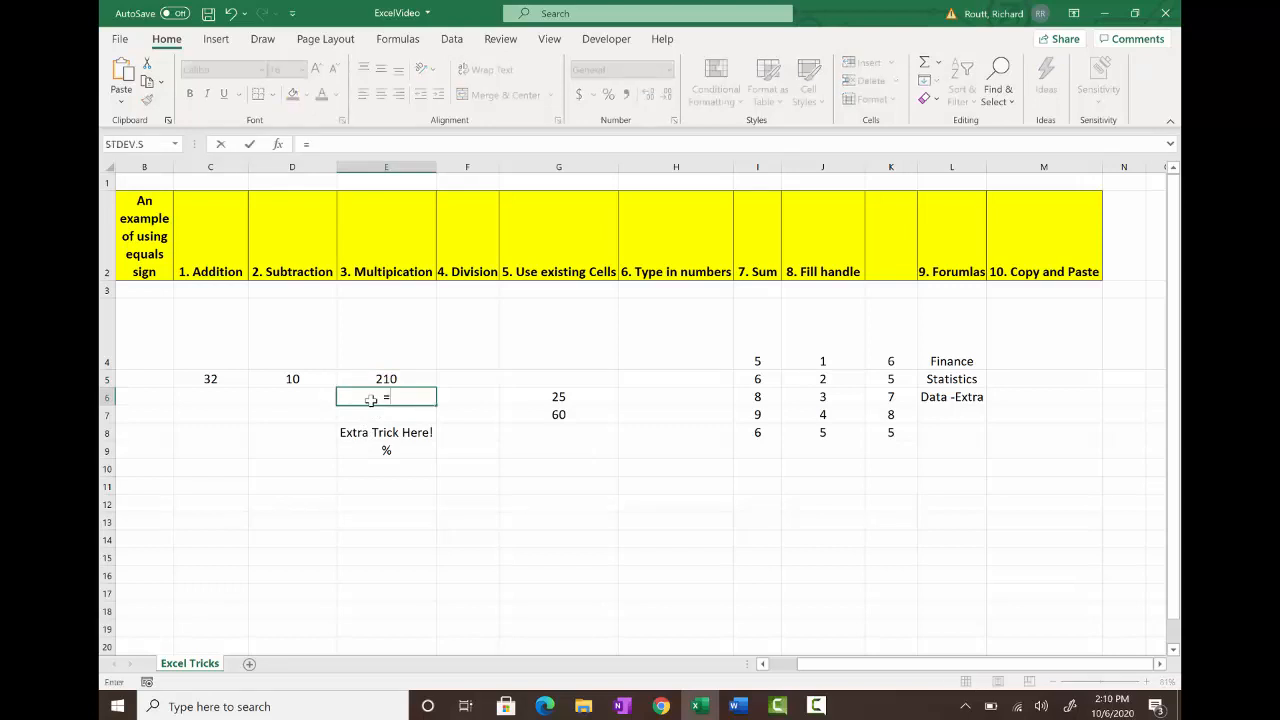
text(1000)
text(*)
text(.03)
key(BackSpace)
key(BackSpace)
key(BackSpace)
text(3%)
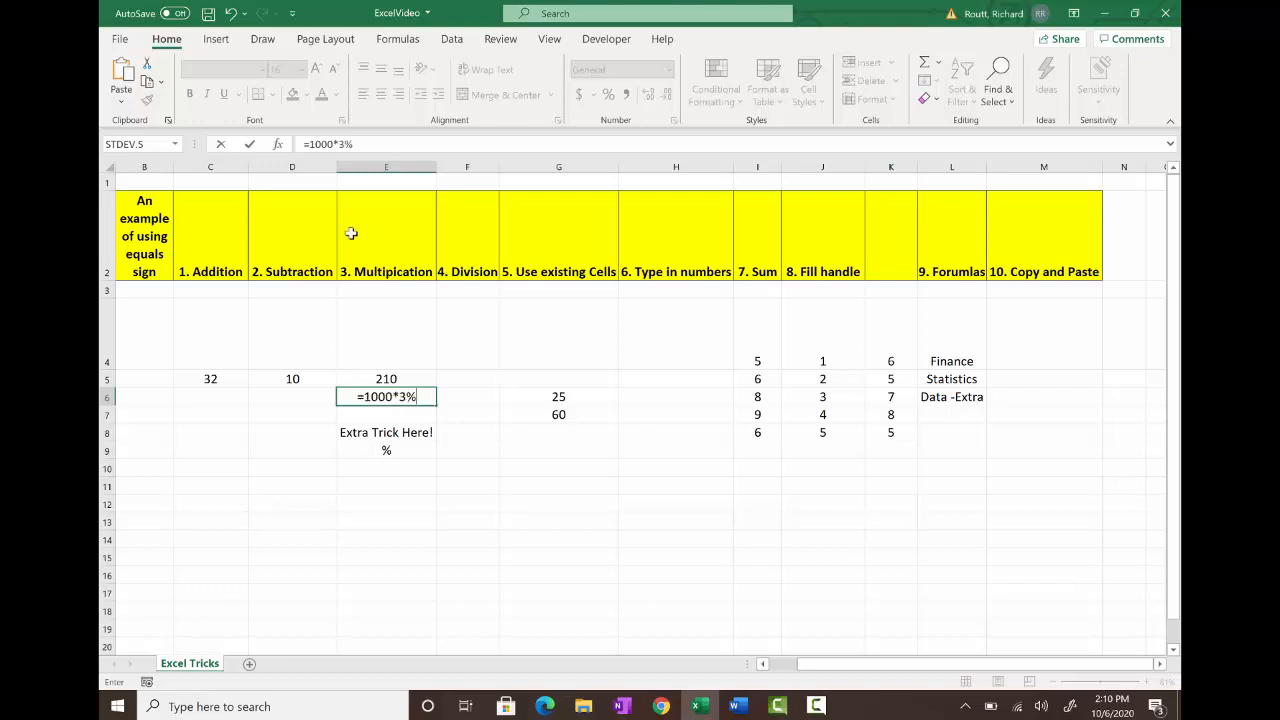
key(Return)
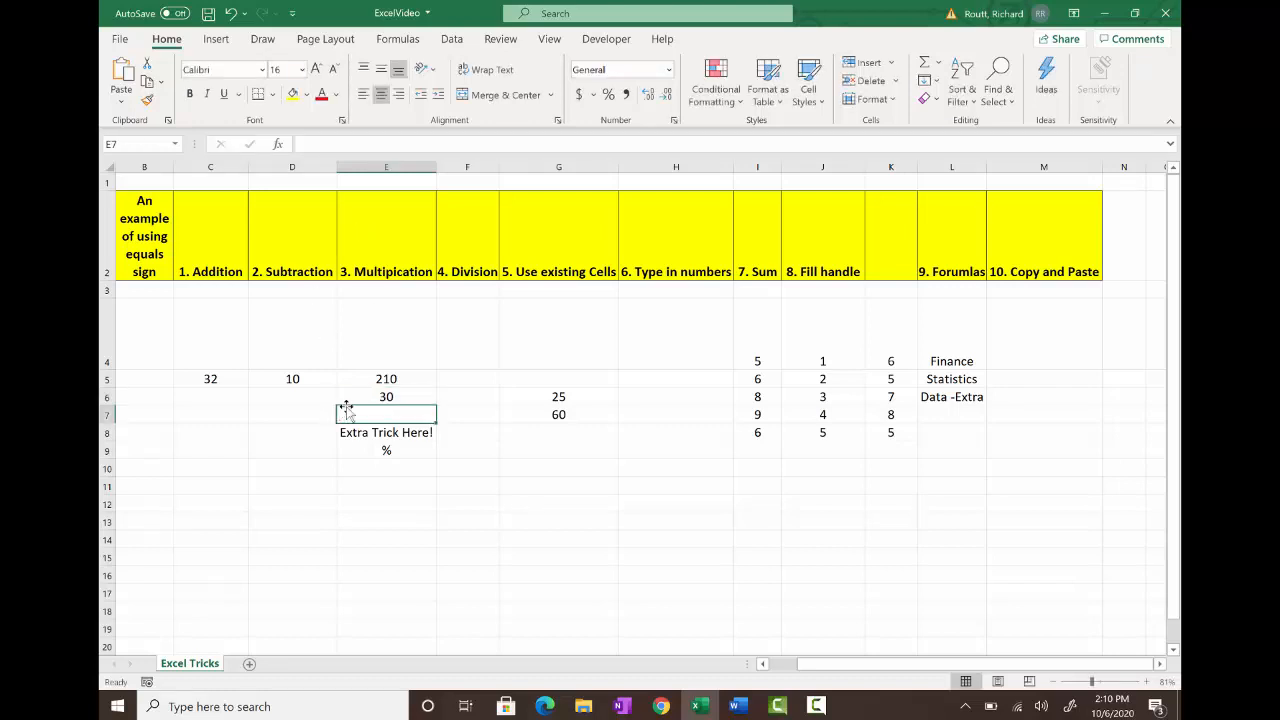
click(377, 398)
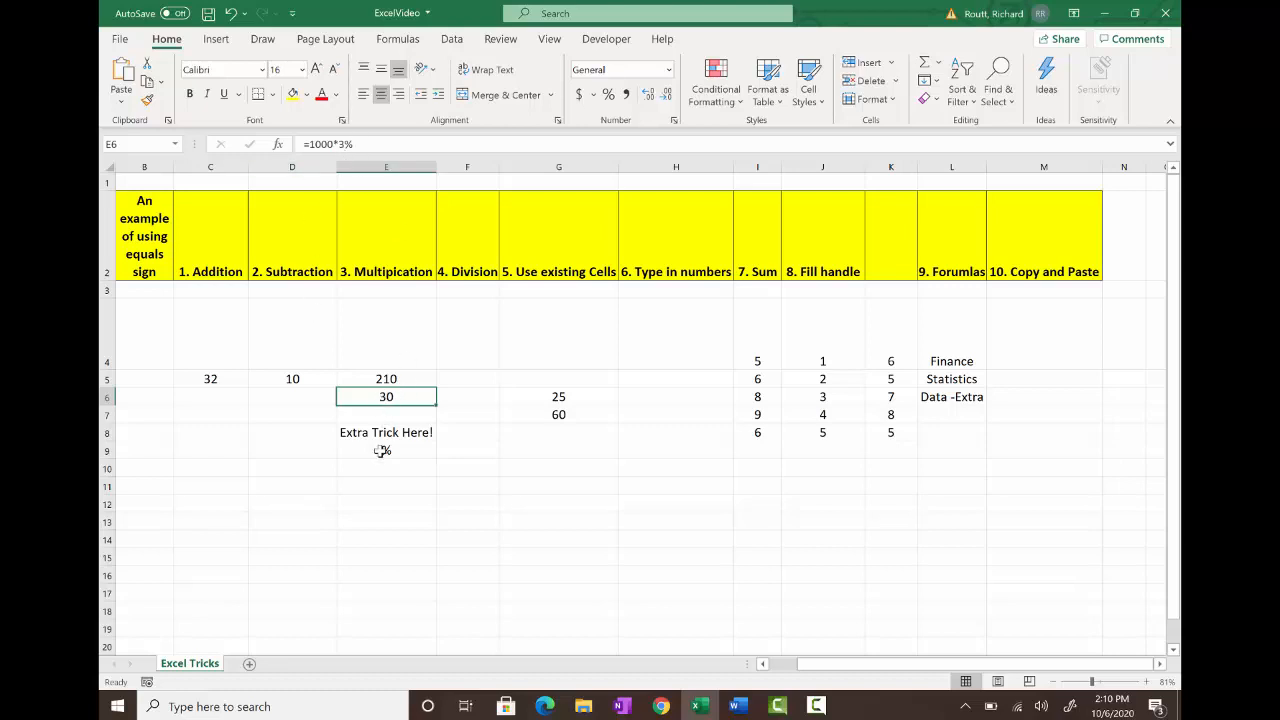
Enter the formula =20/10 in cell F5 under the Division heading
click(471, 379)
text(=)
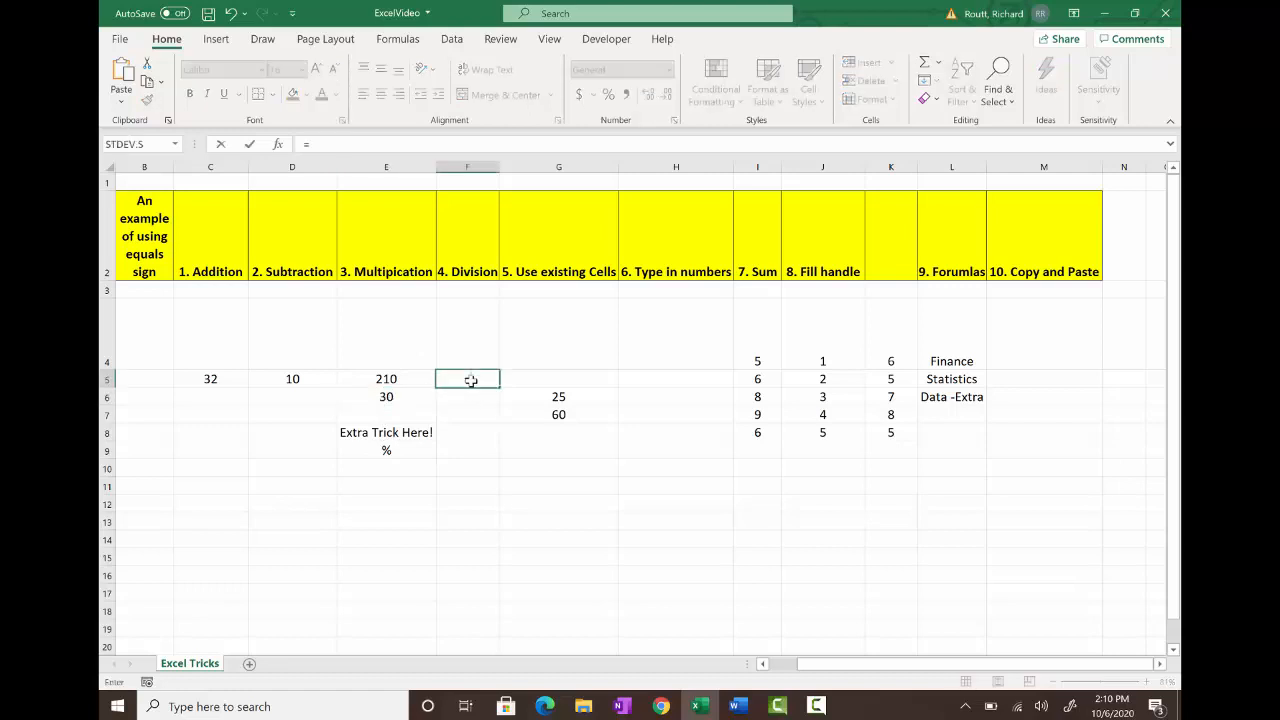
text(20/10)
key(Return)
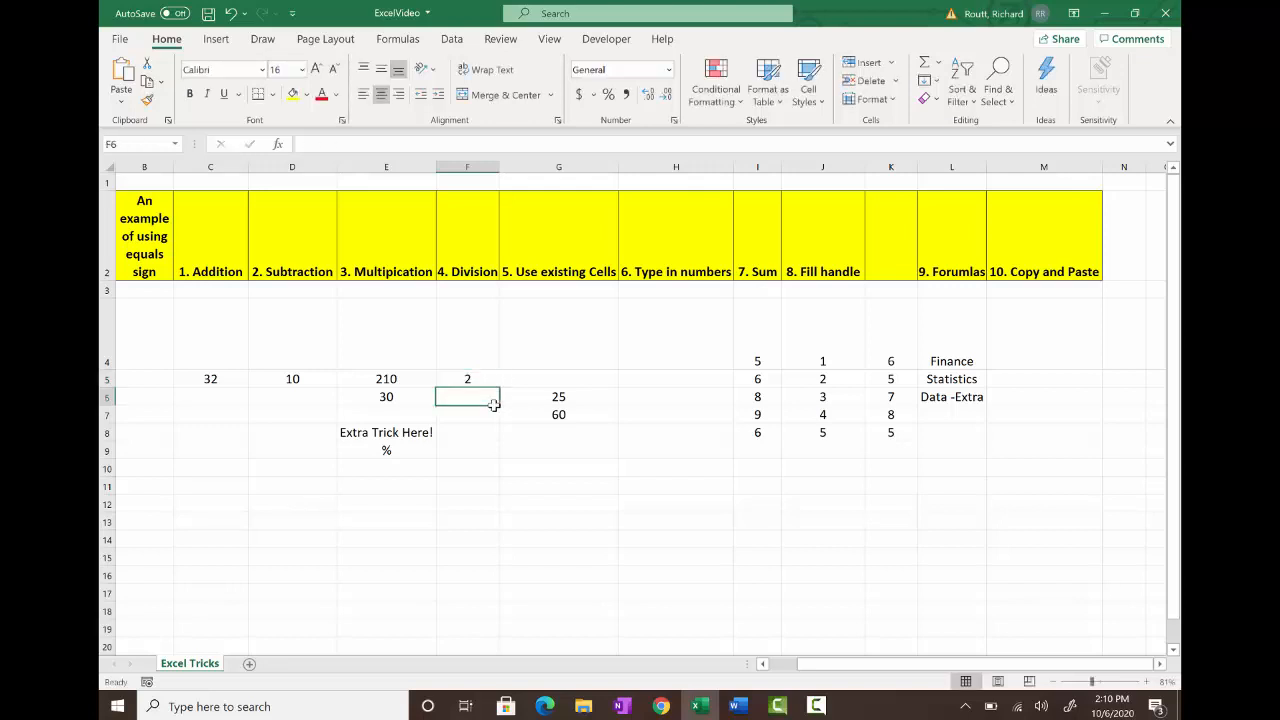
Square a typed-in number in cell H5 with the formula =23^2
click(551, 384)
click(661, 374)
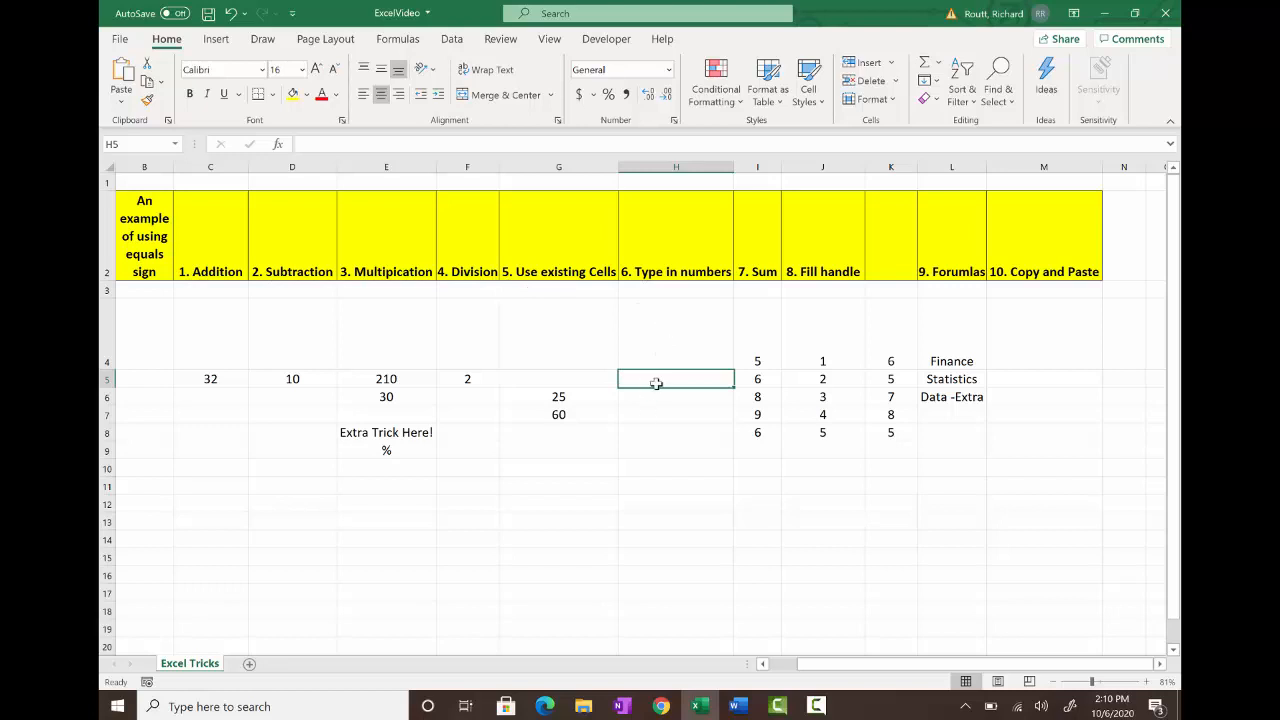
text(=2)
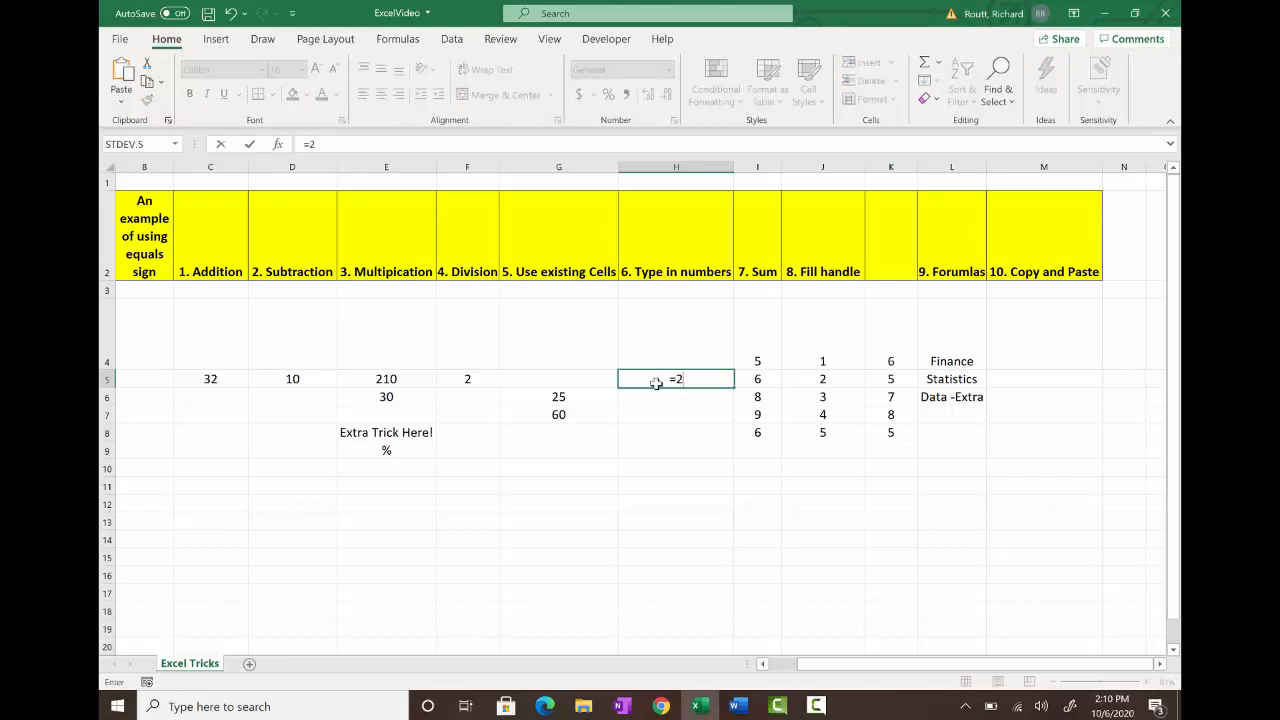
text(3*)
key(BackSpace)
text(^2)
key(Return)
click(676, 378)
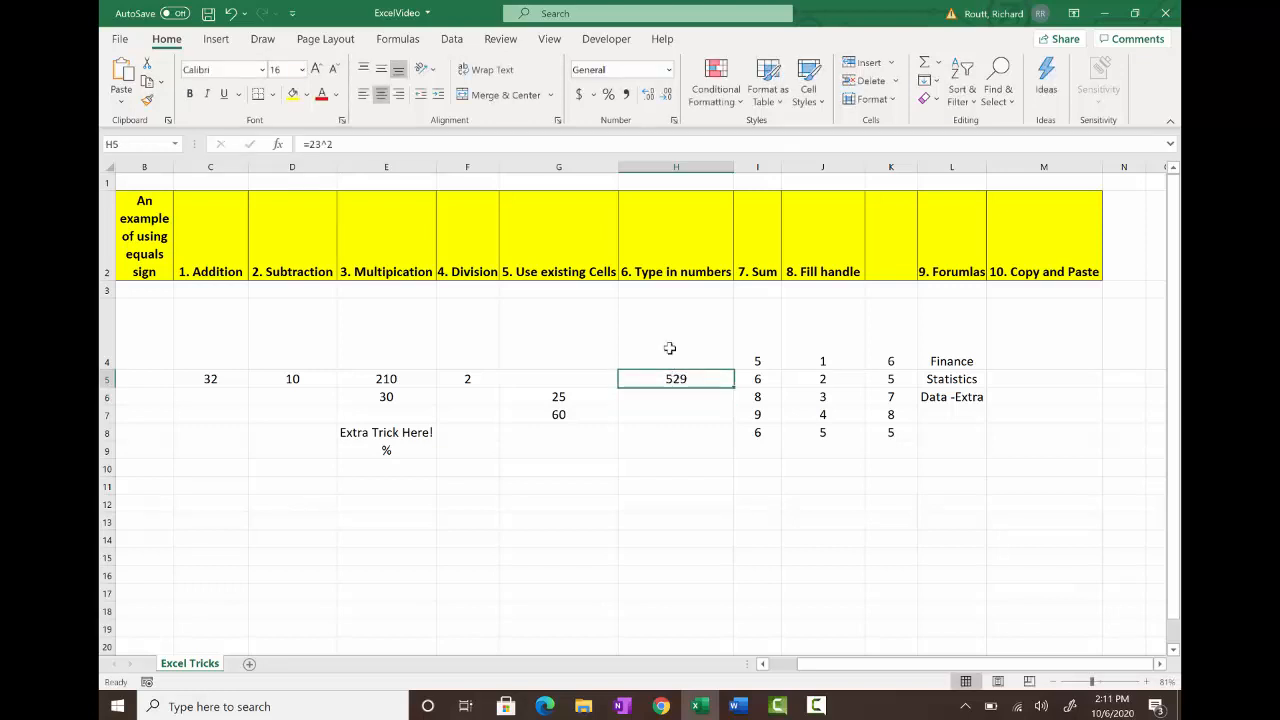
Multiply the two existing cells below G5 by entering =G6*G7 in cell G5
click(561, 378)
text(=)
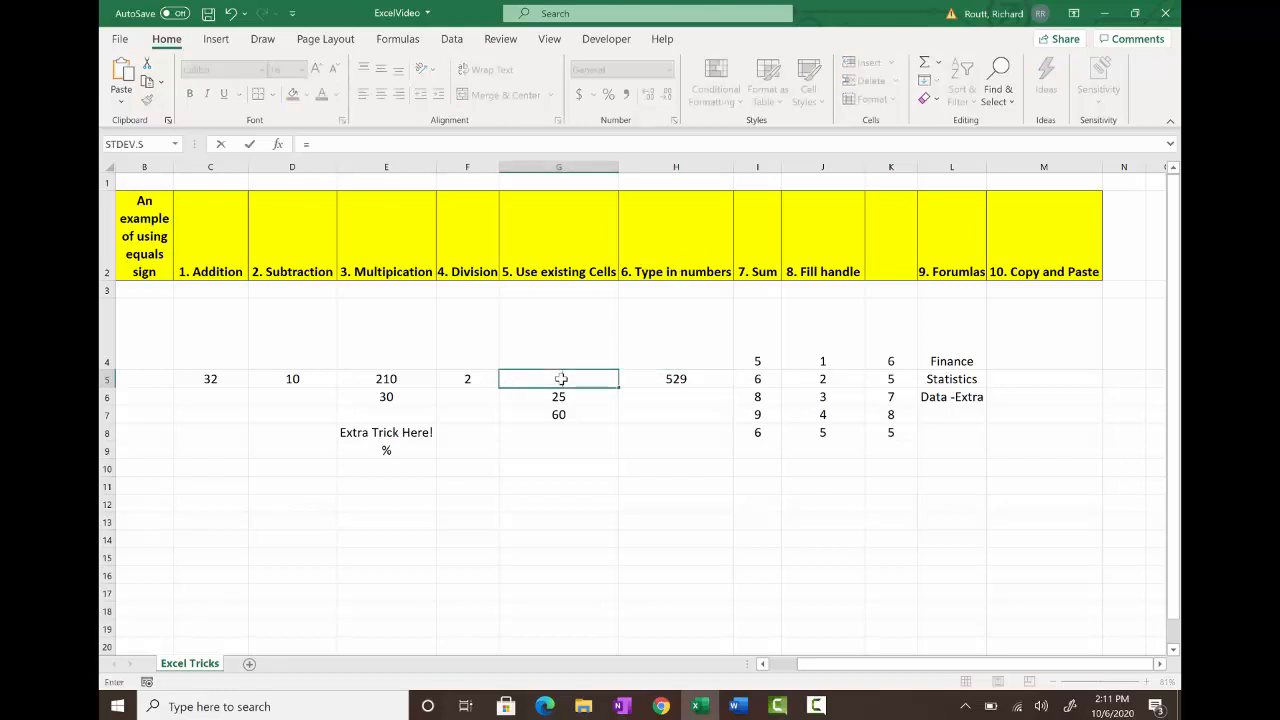
click(559, 397)
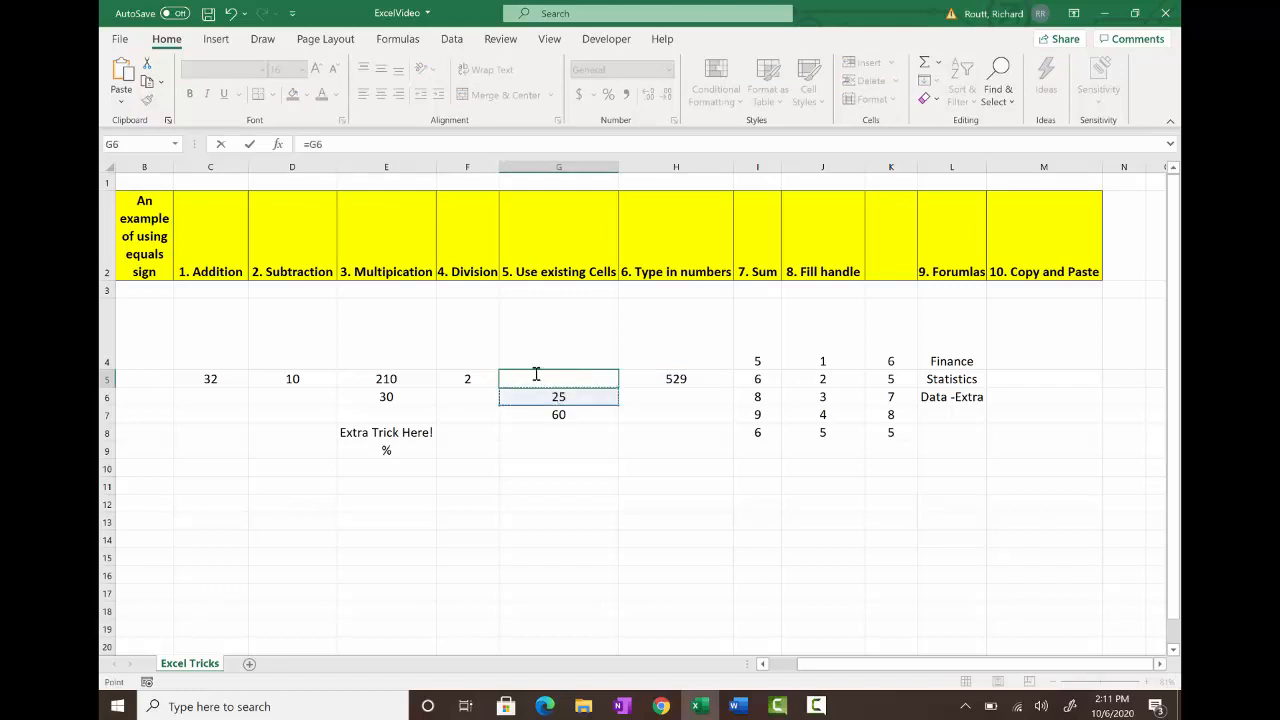
text(*)
click(549, 414)
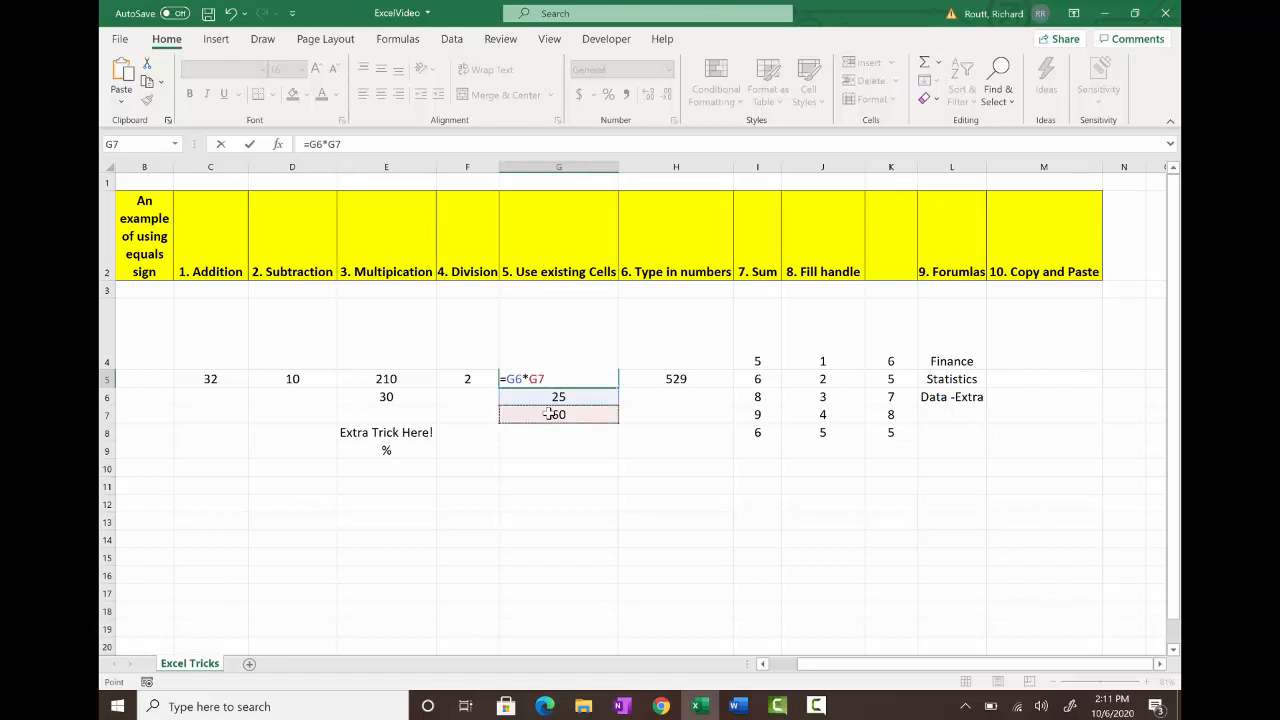
key(Return)
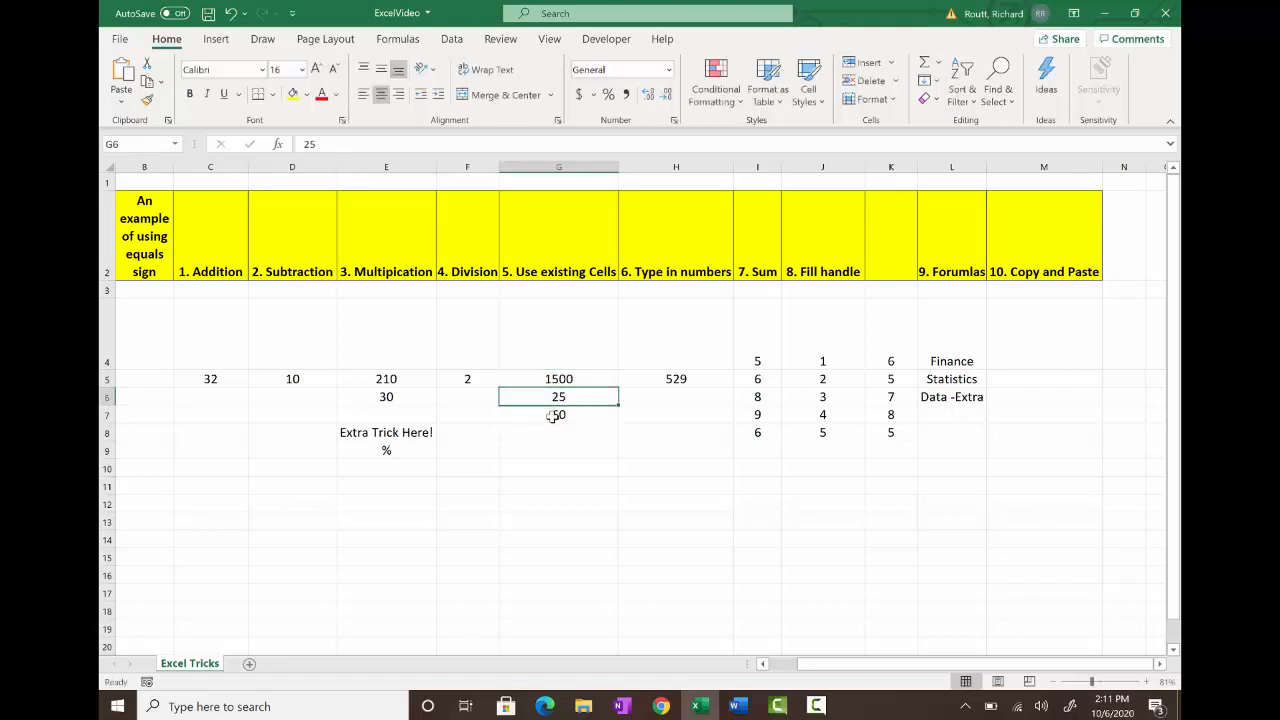
Change the value in cell G7 to 50
click(552, 415)
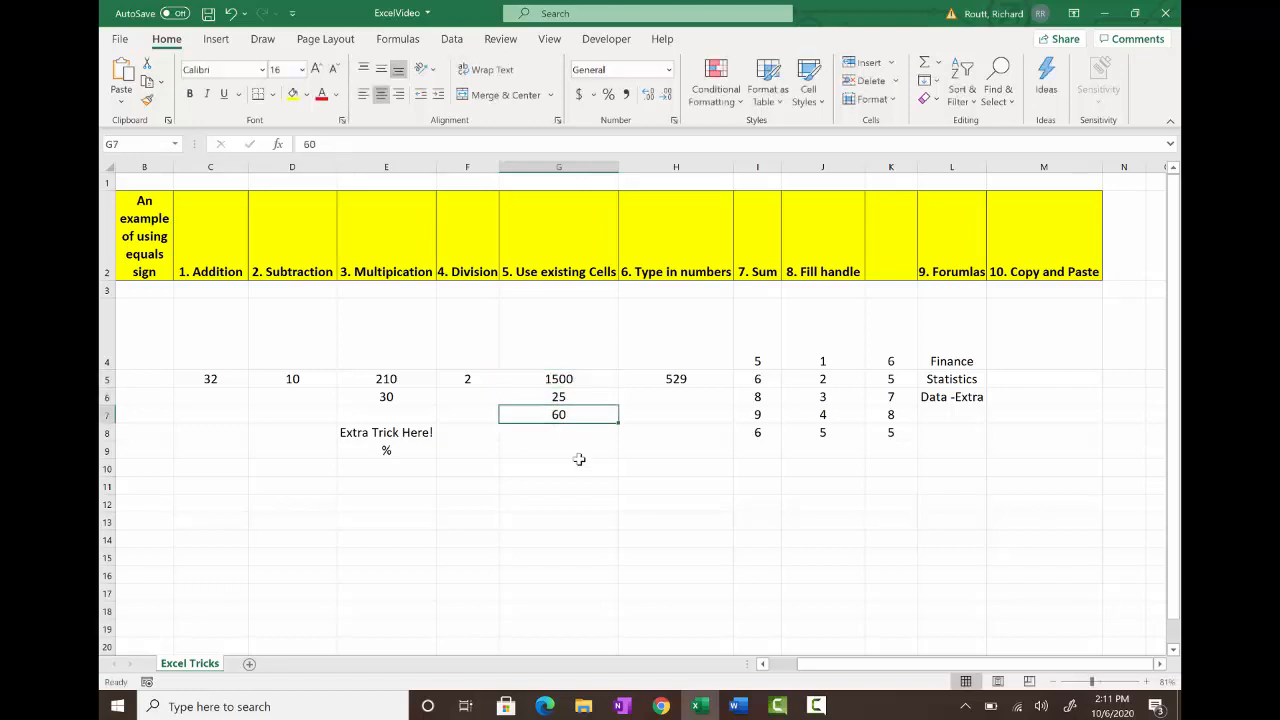
text(5)
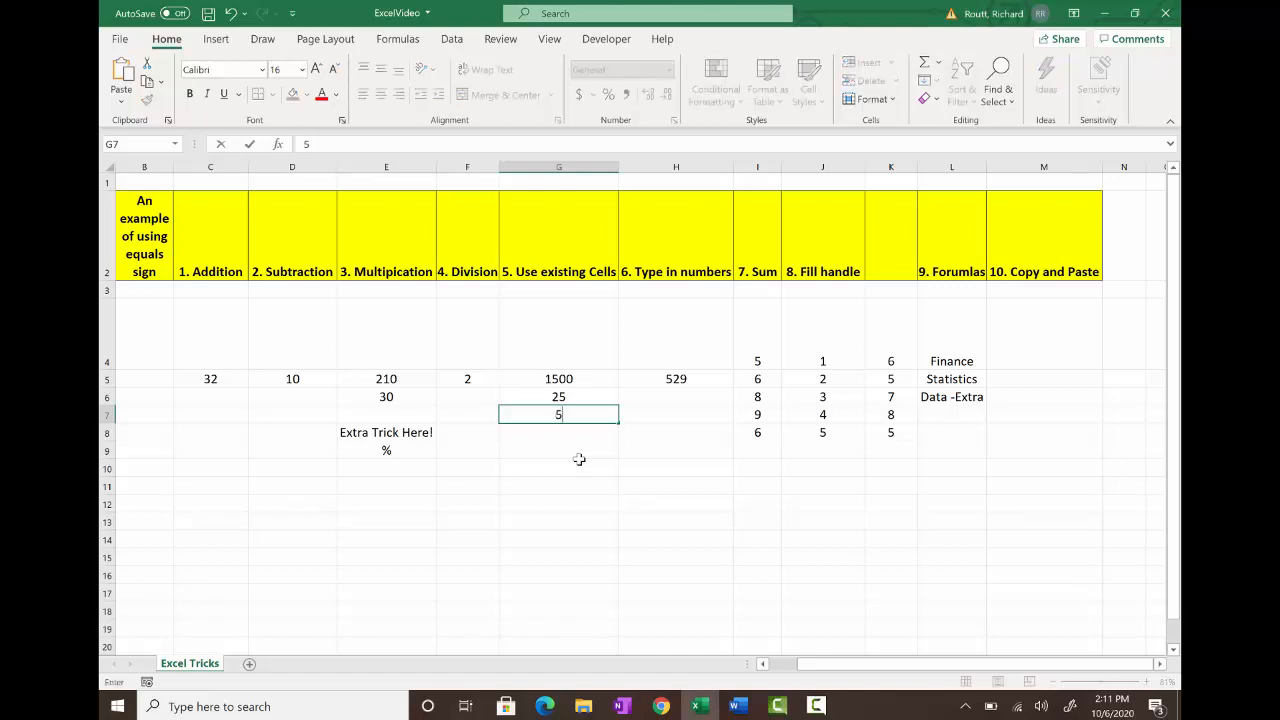
text(0)
key(Return)
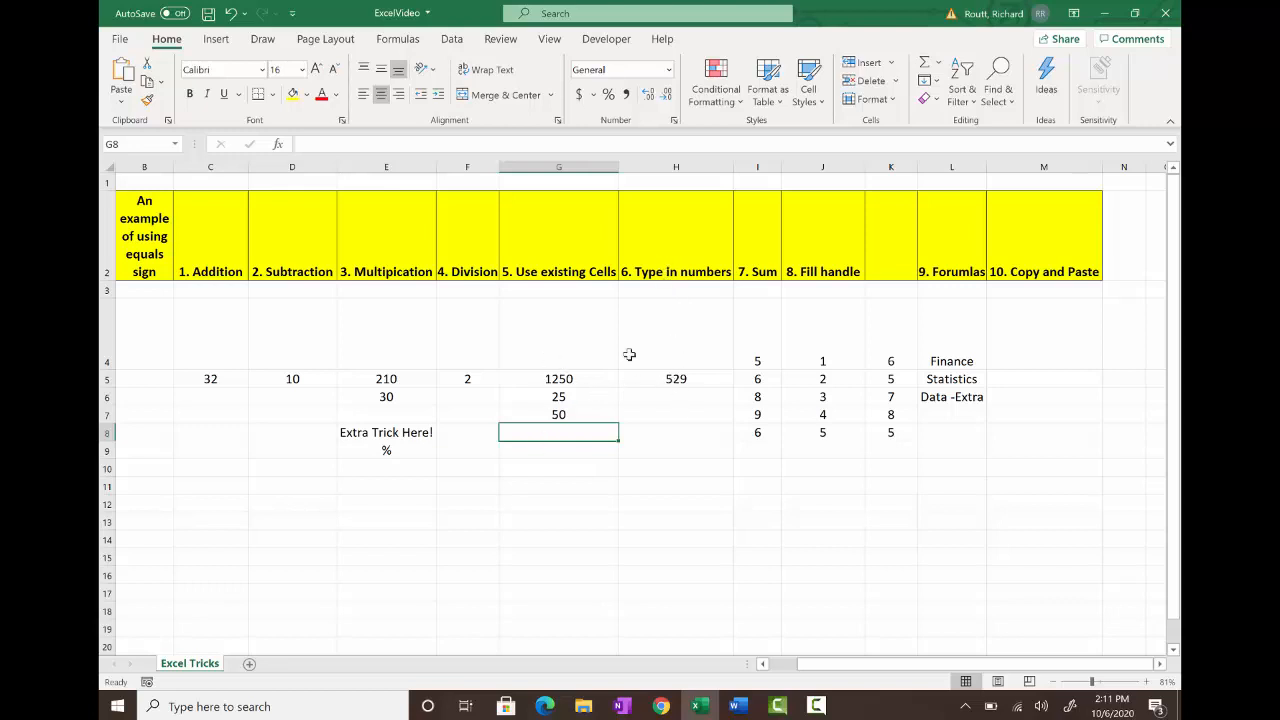
Add up the range I4:I7 in cell I9 with the formula =SUM(I4:I7)
click(749, 452)
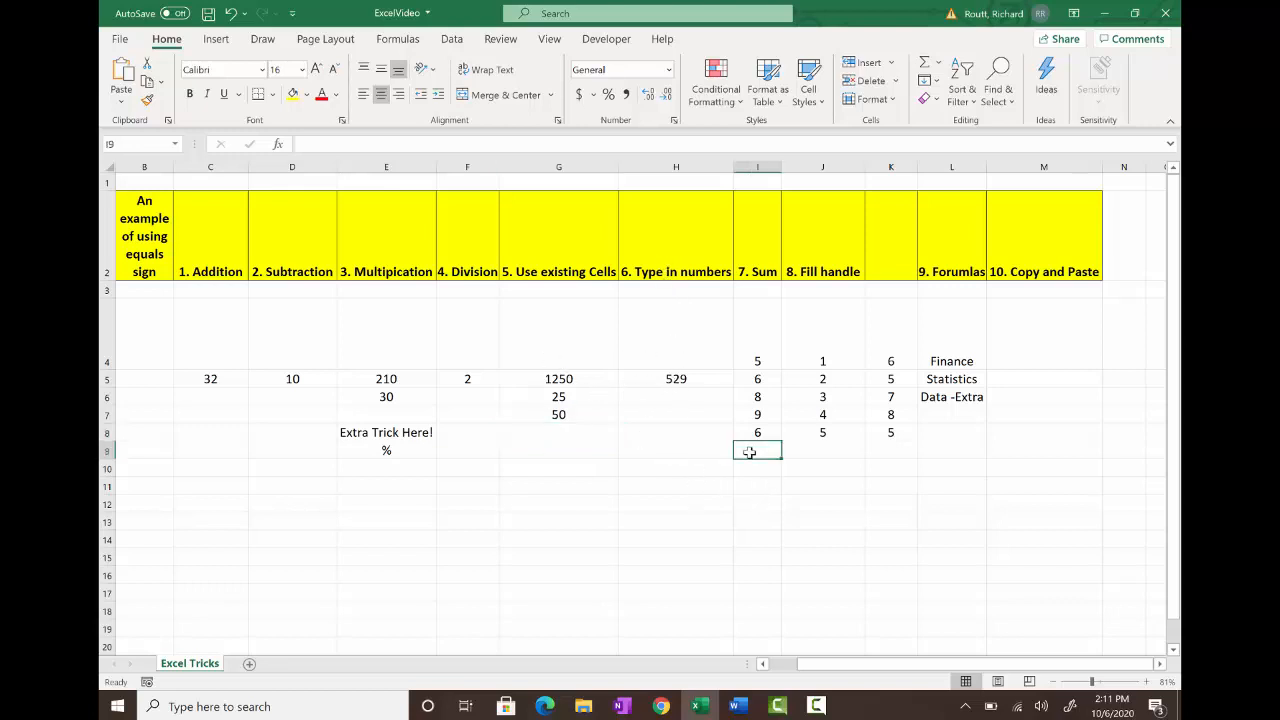
text(=)
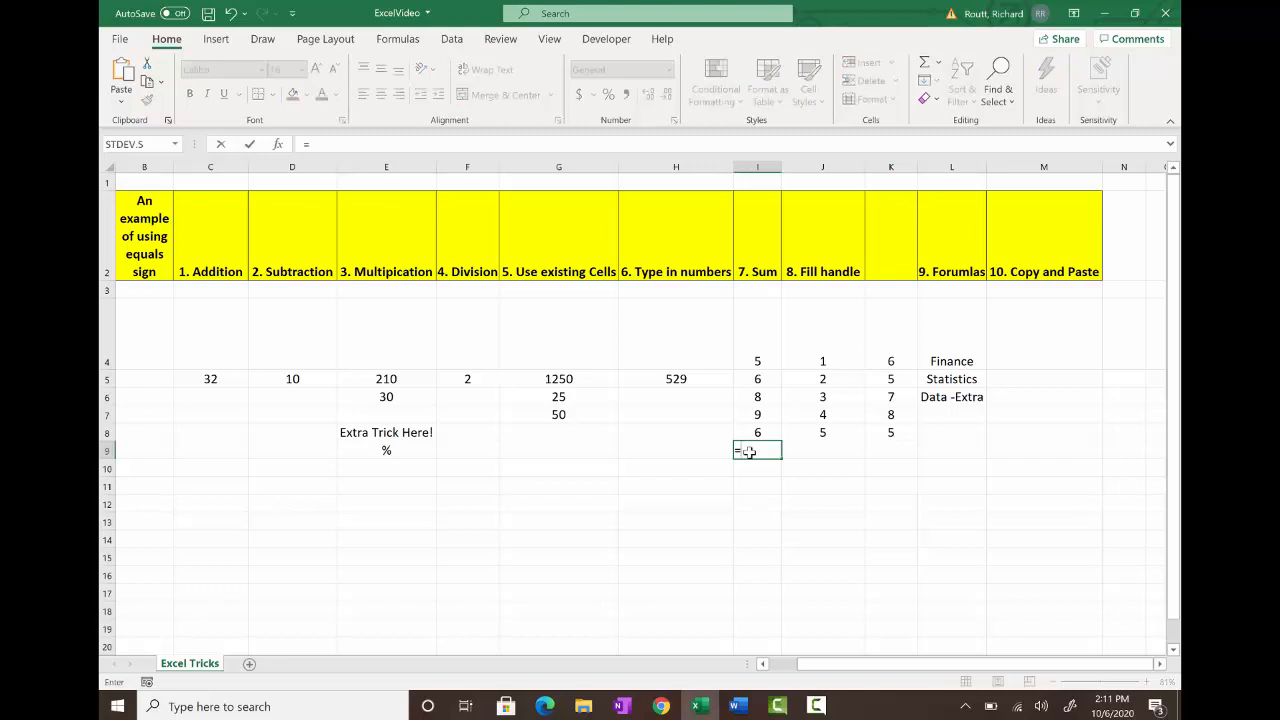
text(sum)
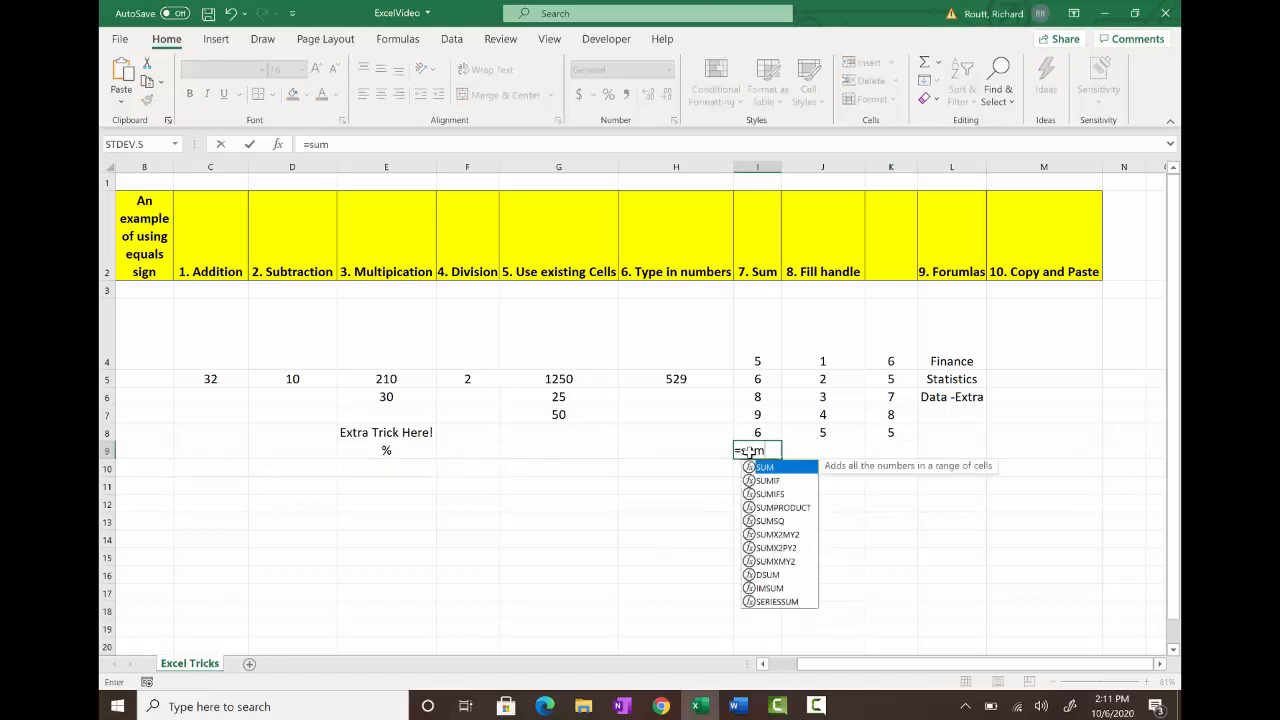
text(()
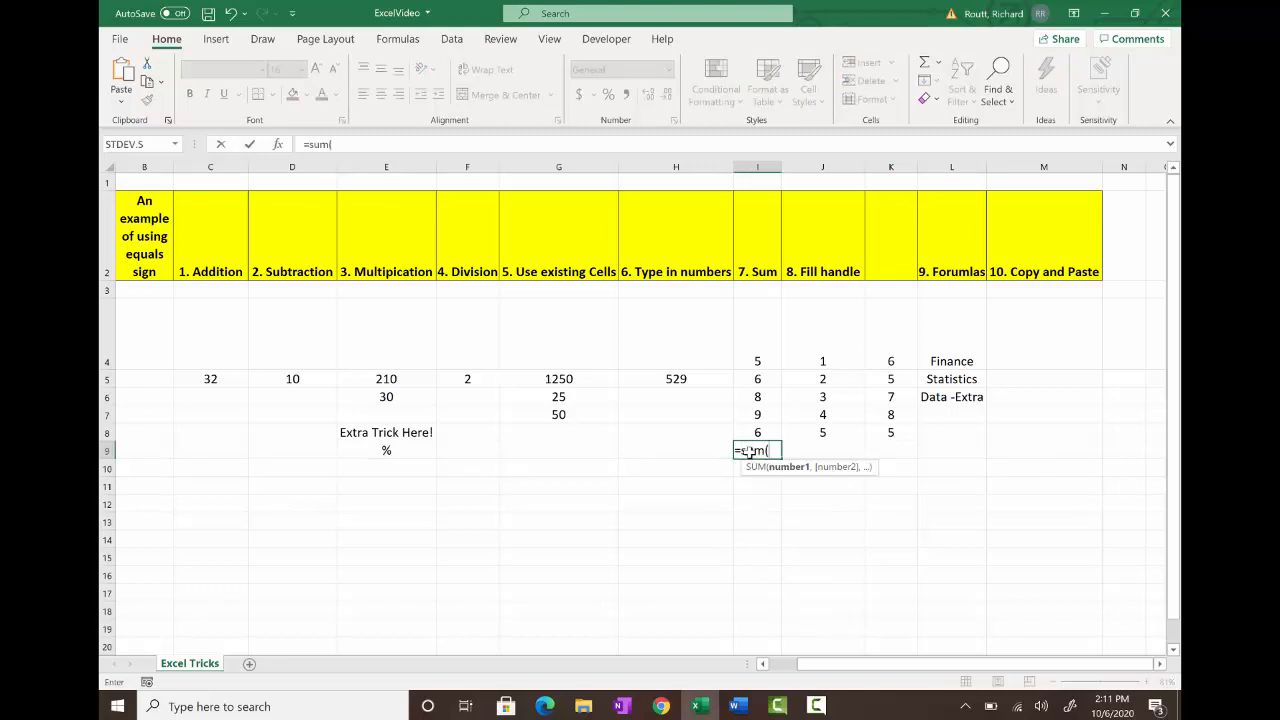
click(758, 363)
drag(758, 366, 759, 414)
click(757, 355)
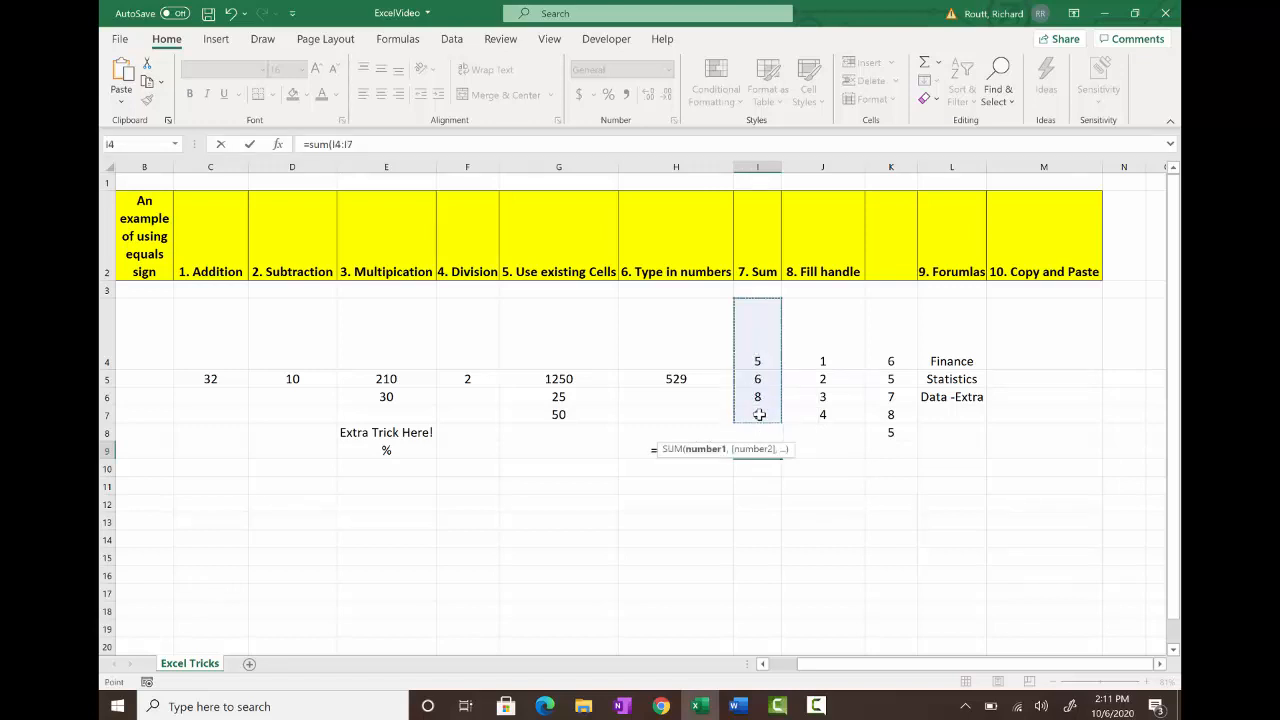
text())
key(Return)
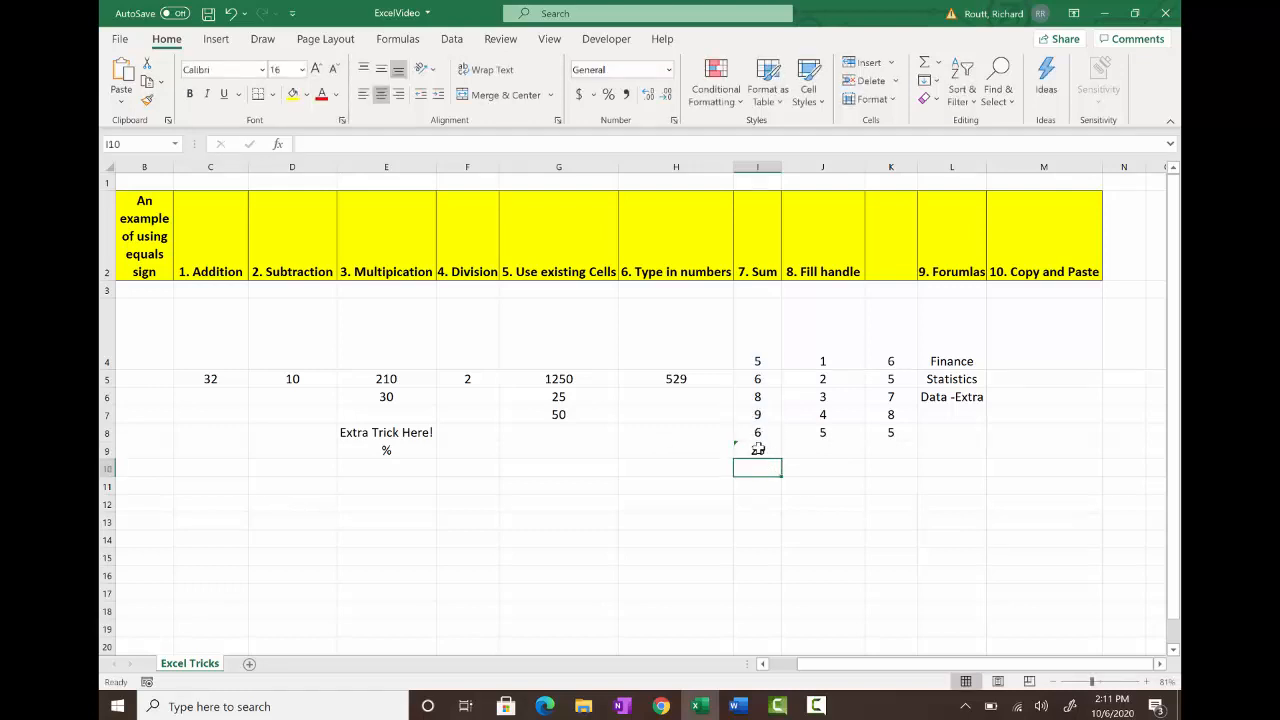
Clear the total in cell I9 and re-enter it as =SUM(I4:I7)
click(758, 449)
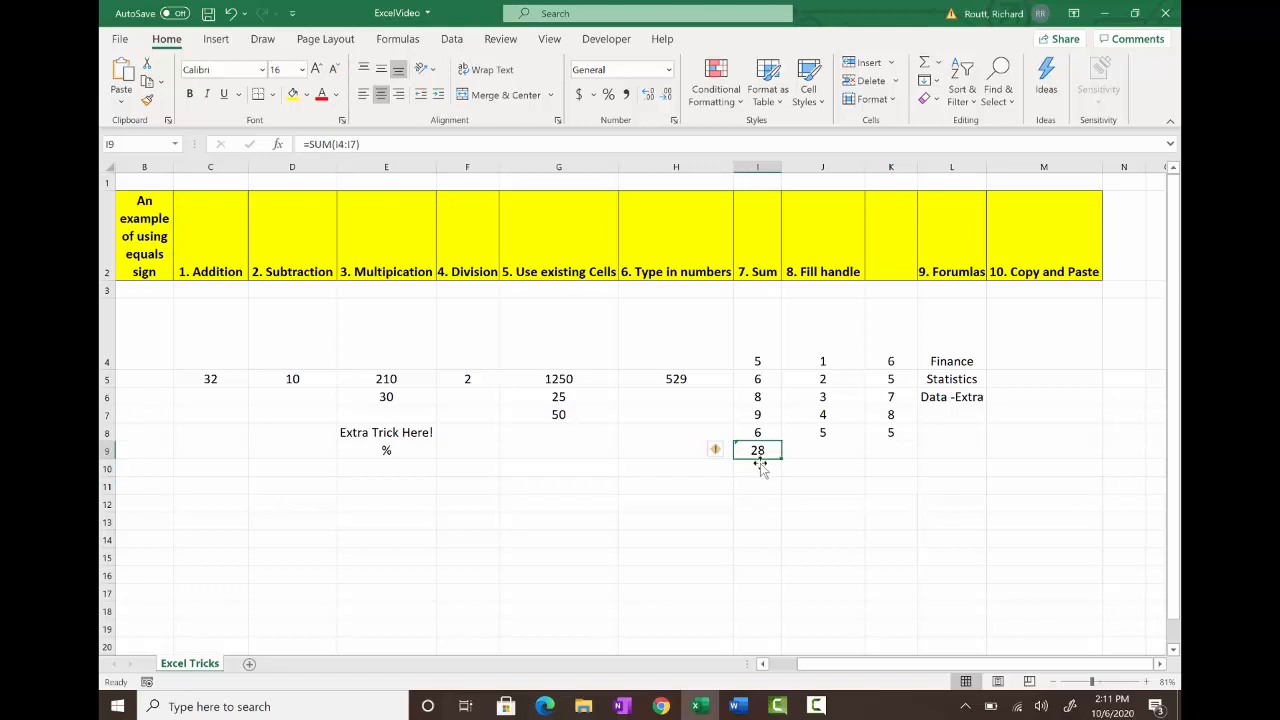
mouse_move(726, 458)
key(Delete)
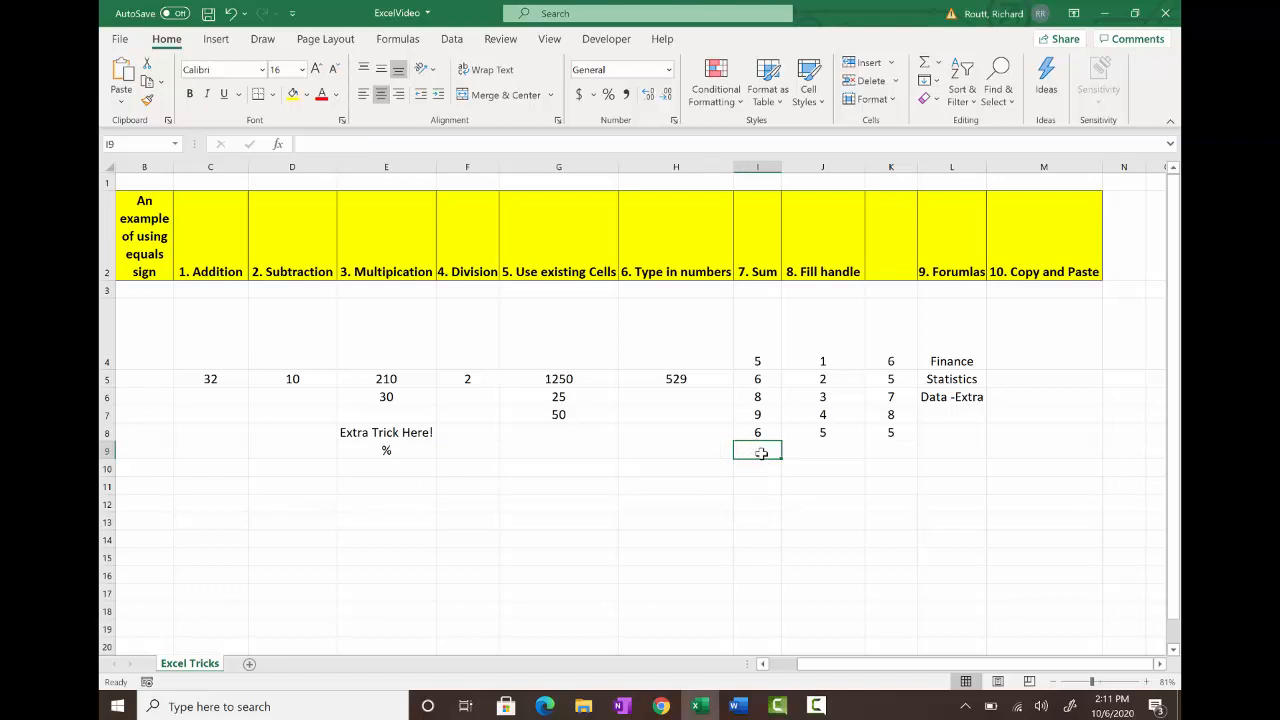
text(=)
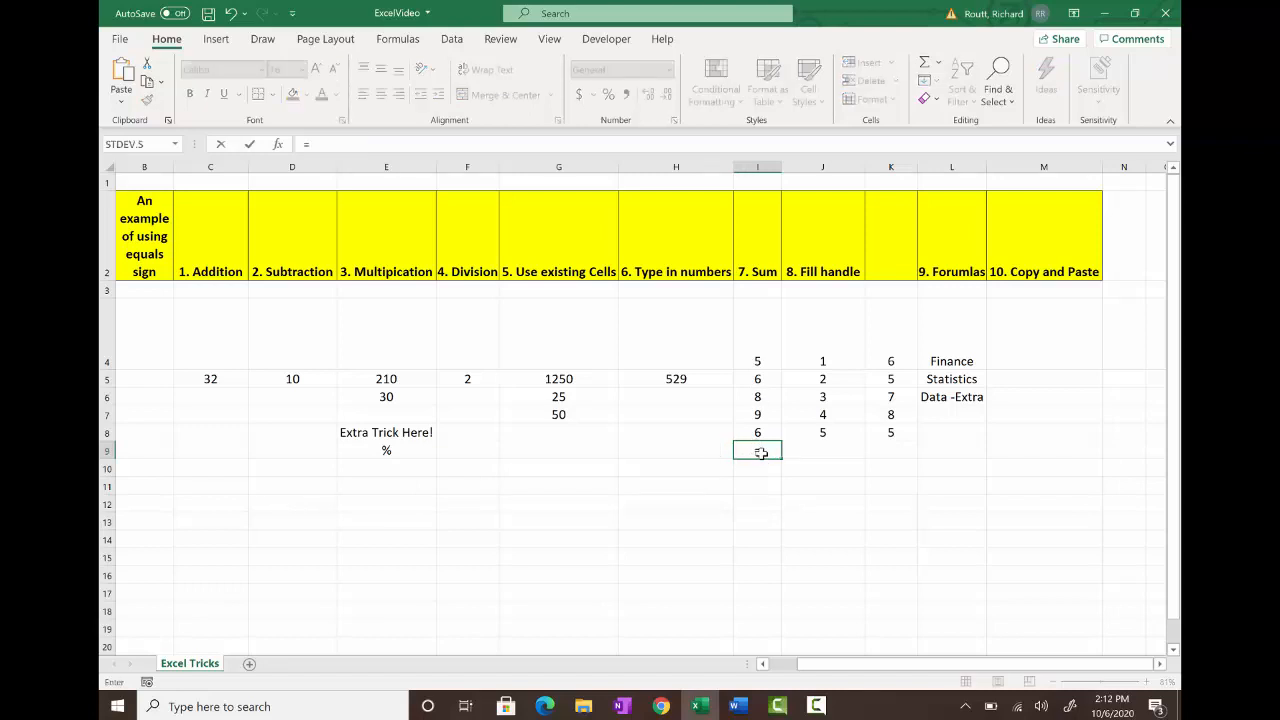
text(sum)
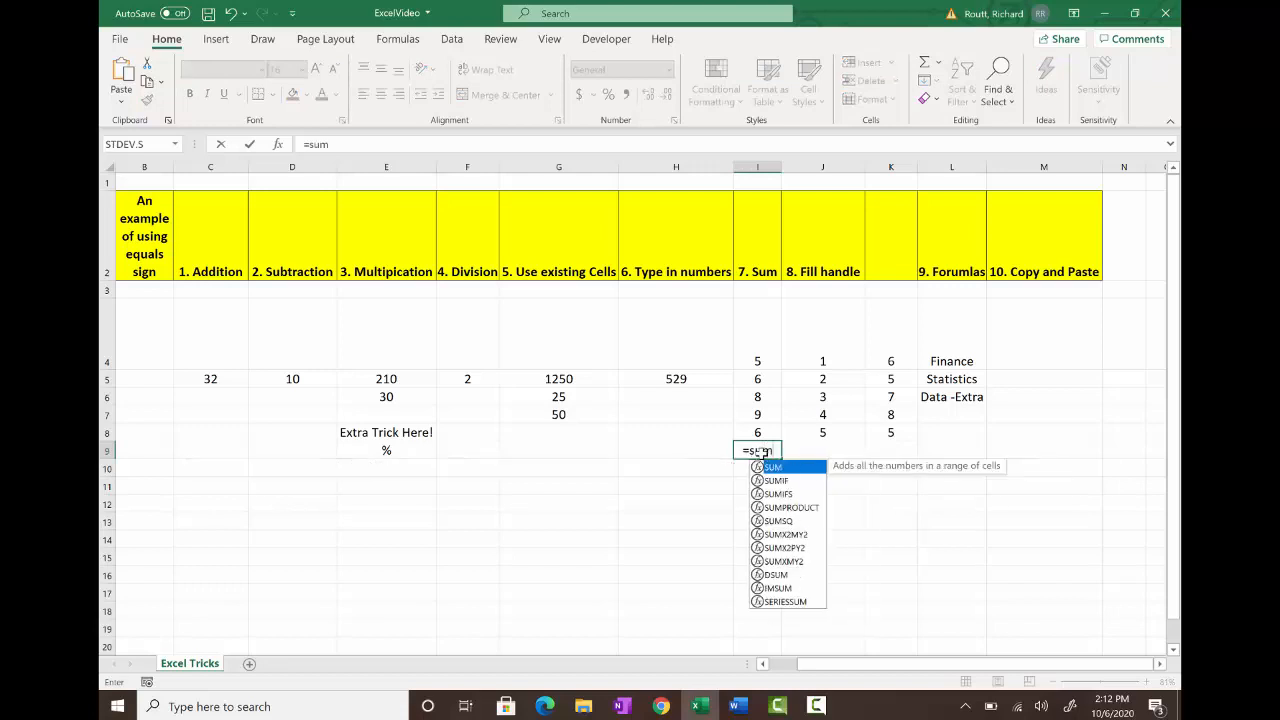
text(()
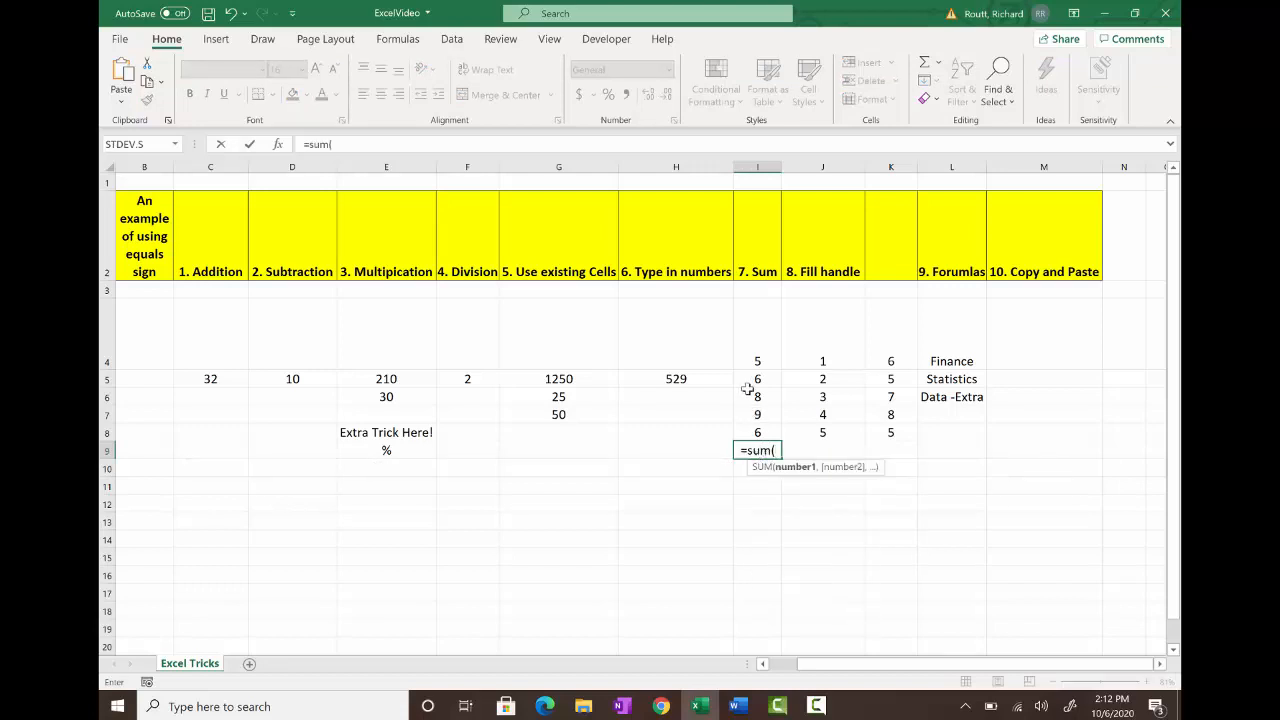
drag(753, 361, 750, 420)
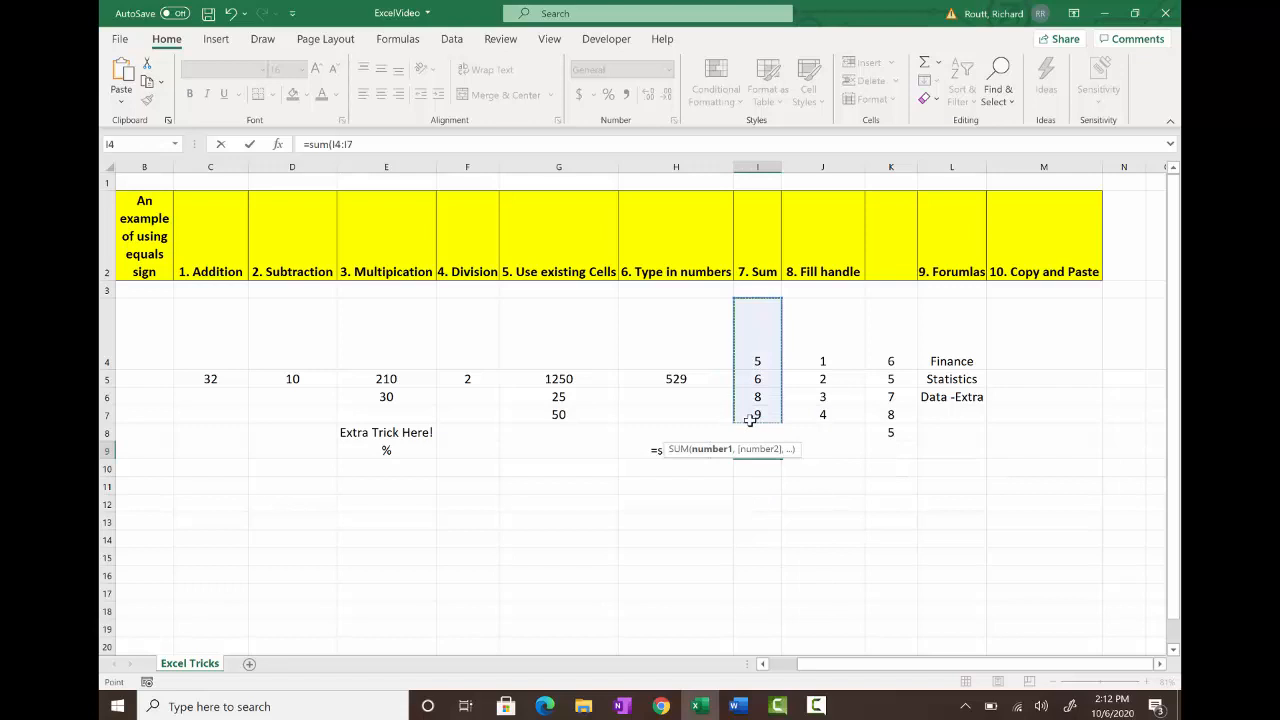
key(Return)
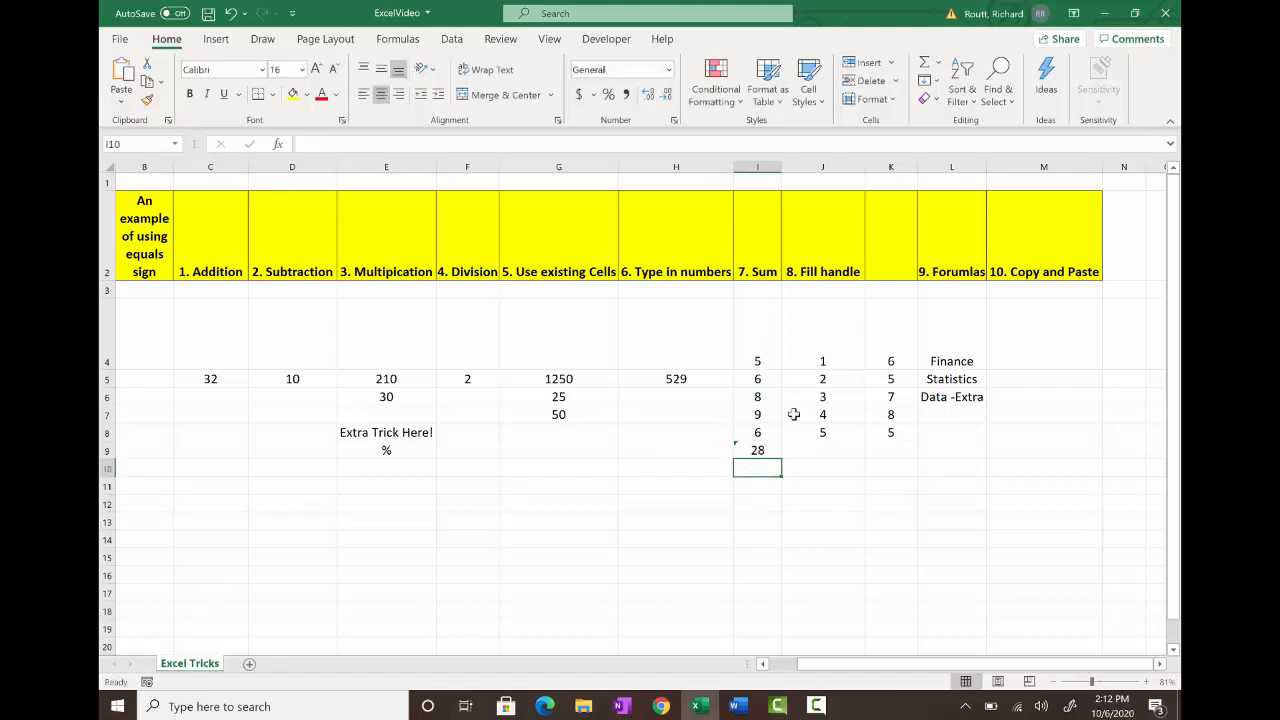
Copy the sum formula from cell I9 across to J9 and K9 with the fill handle
click(758, 452)
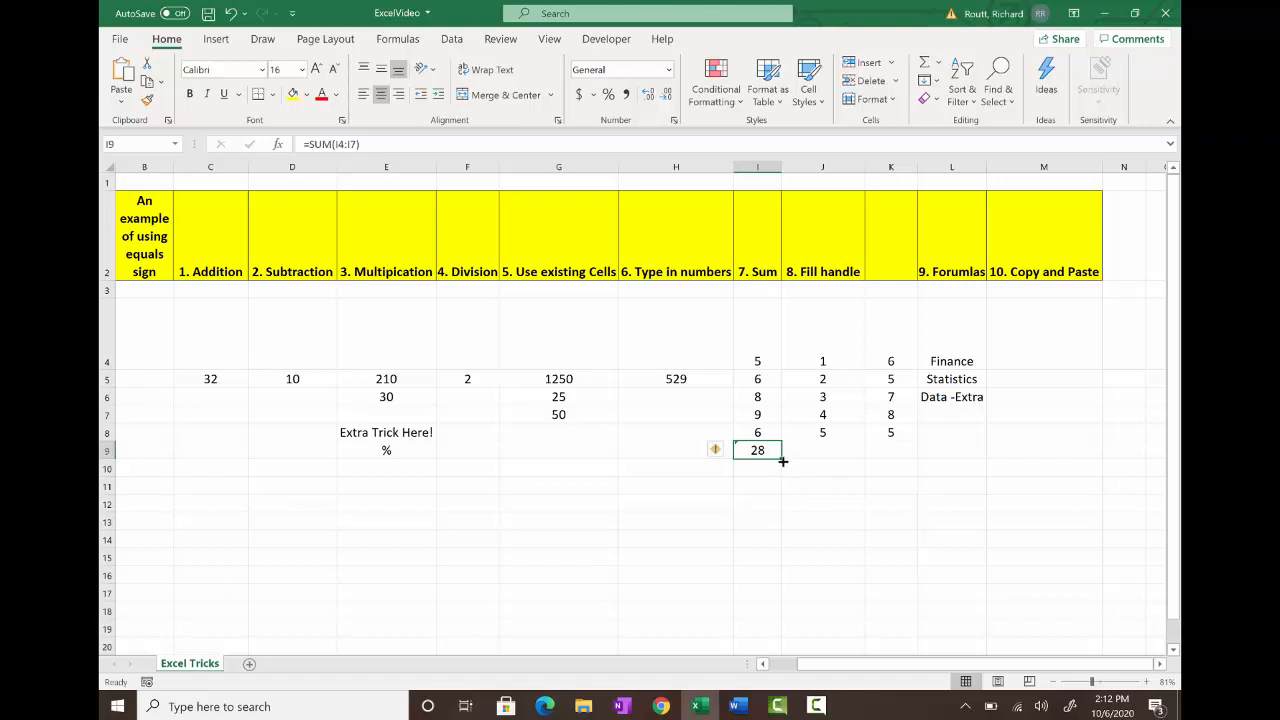
drag(783, 461, 901, 453)
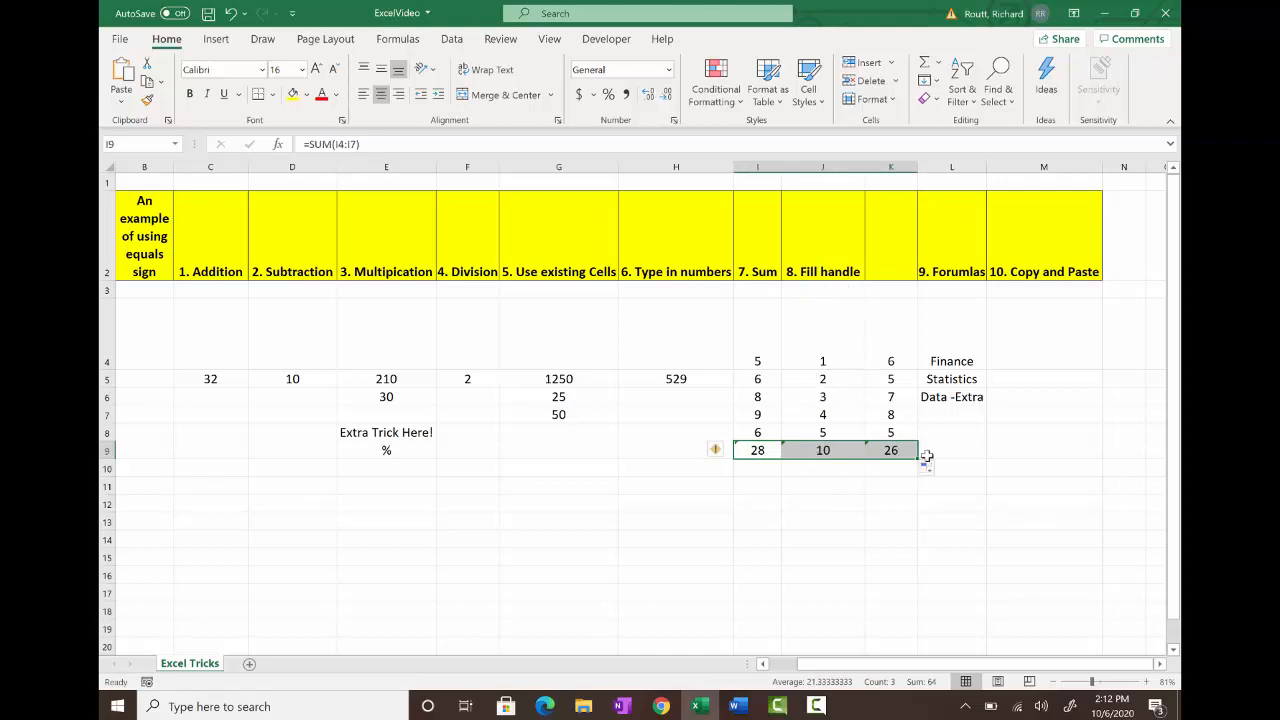
click(957, 280)
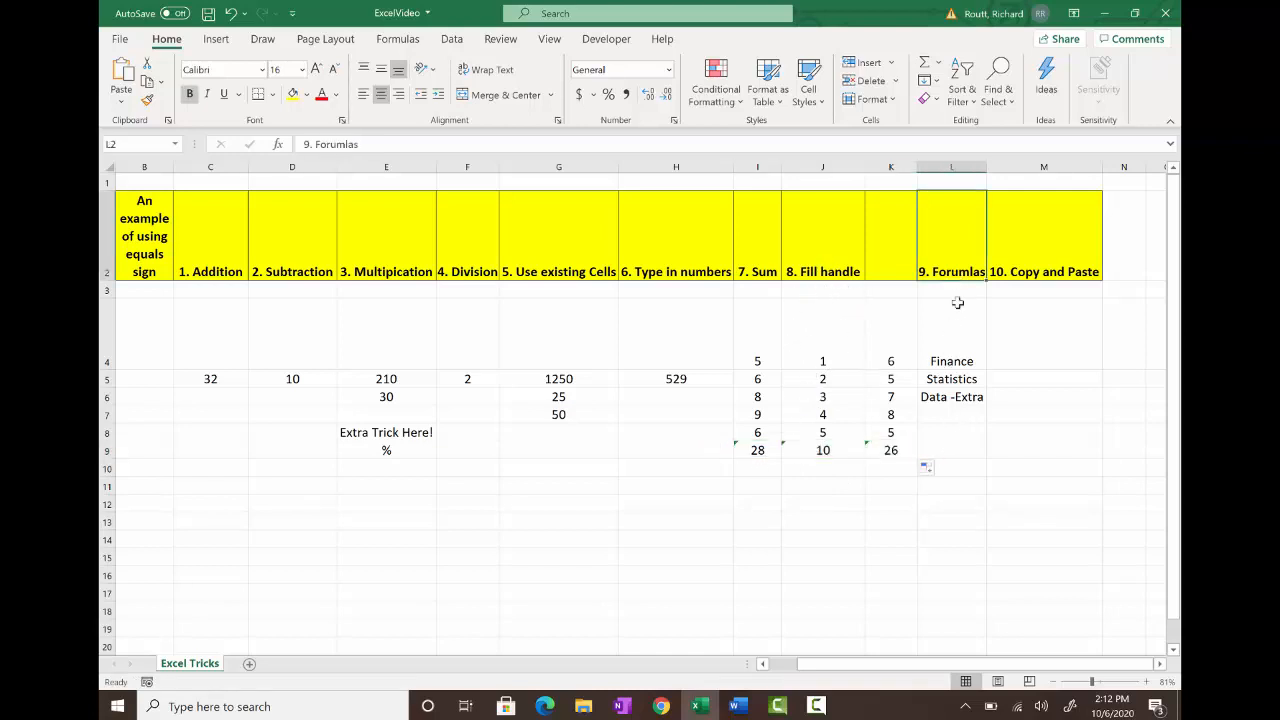
View the arguments of the financial function FV for empty cell L8, and cancel without inserting it
click(946, 435)
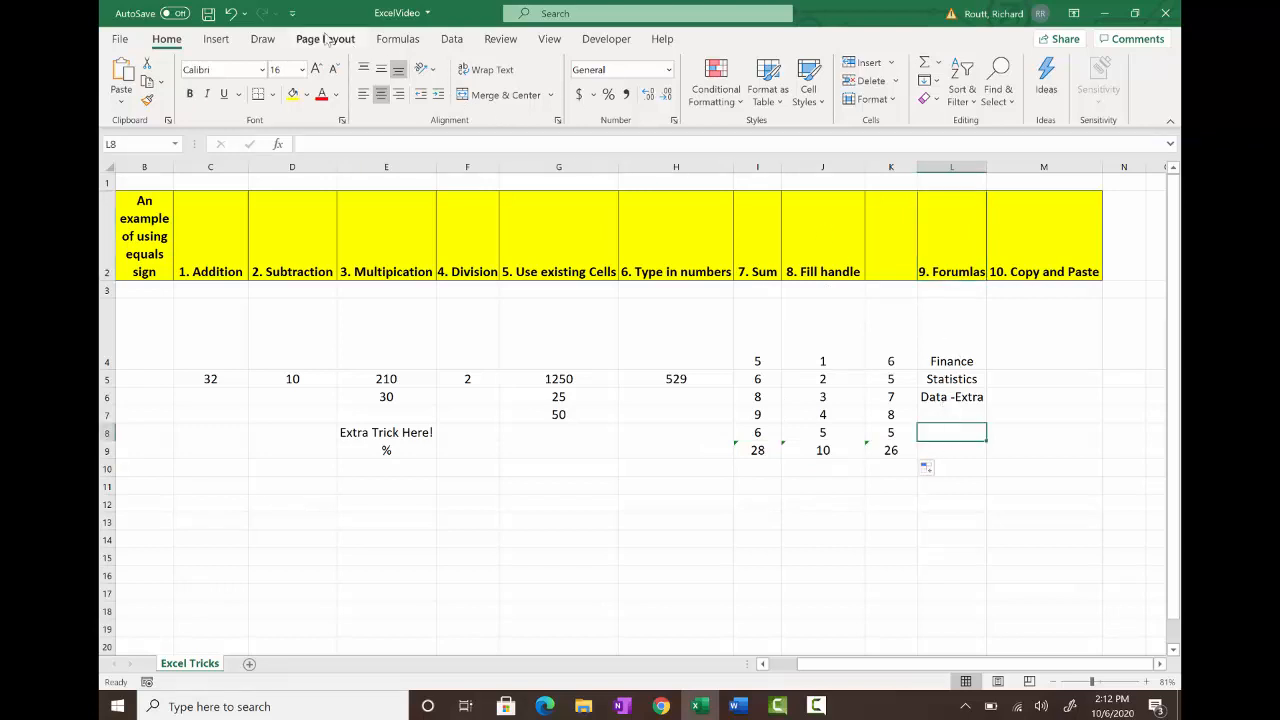
click(398, 41)
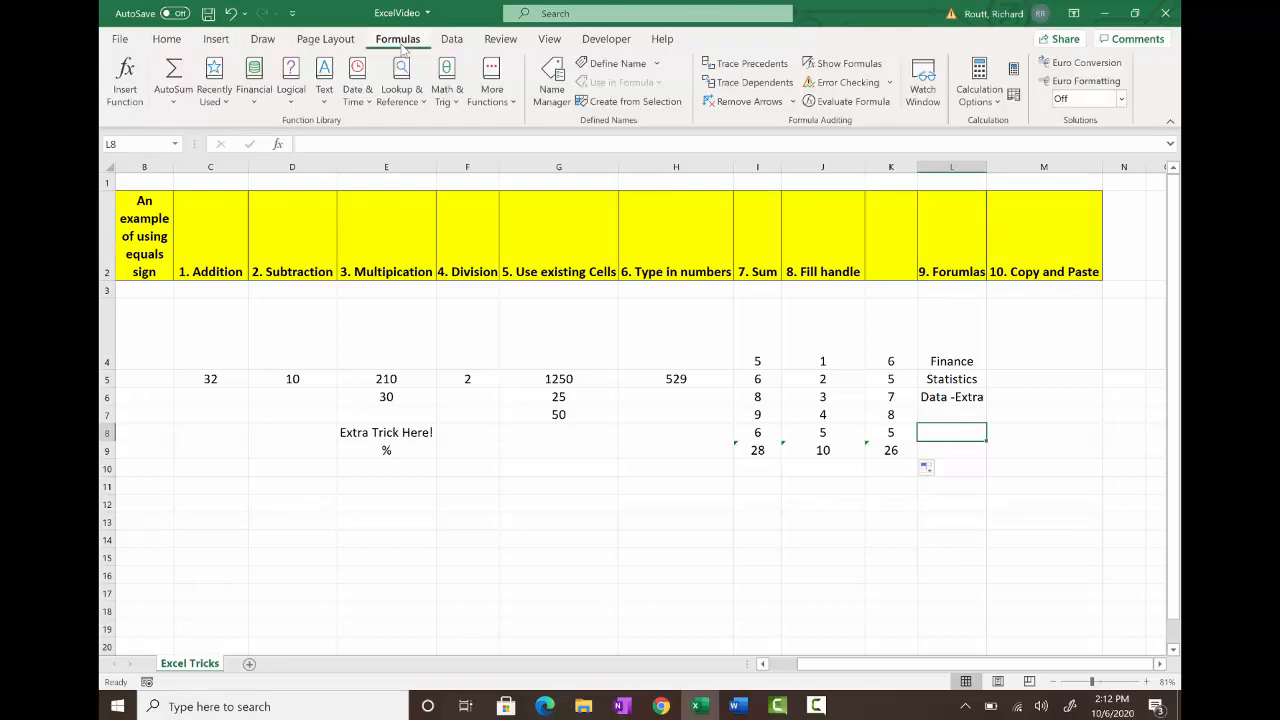
click(256, 105)
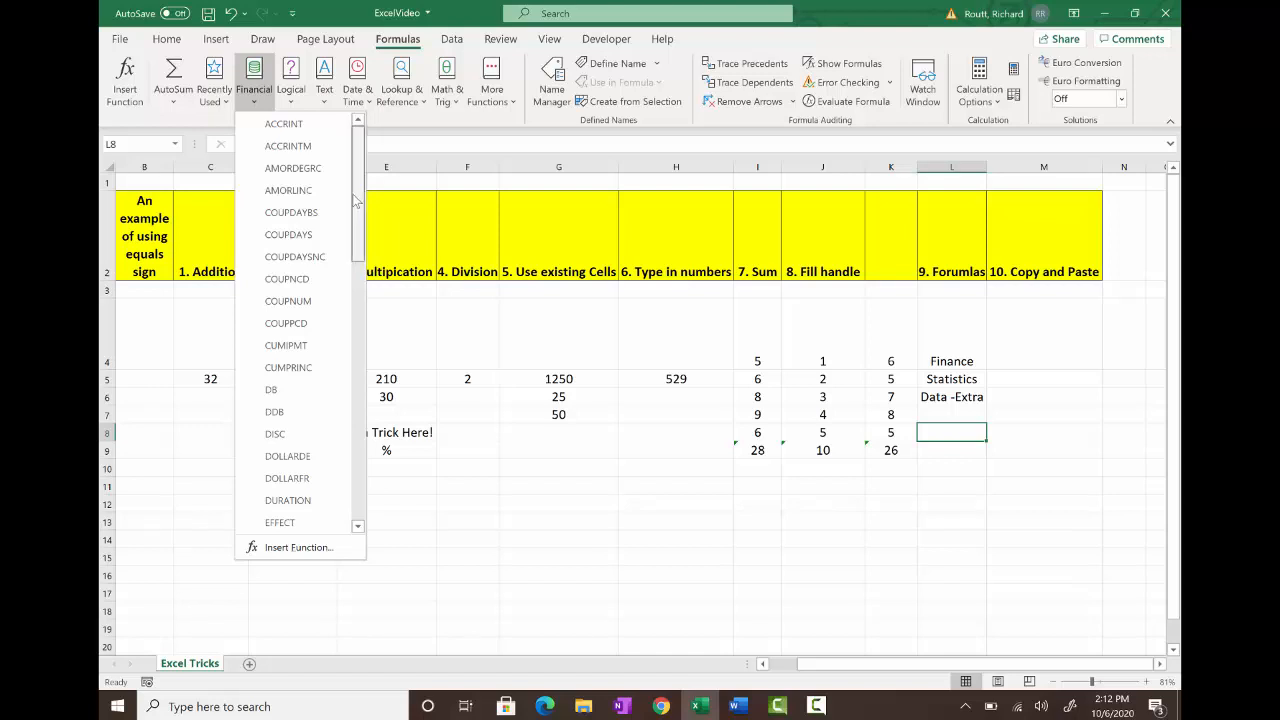
drag(355, 202, 359, 305)
click(280, 250)
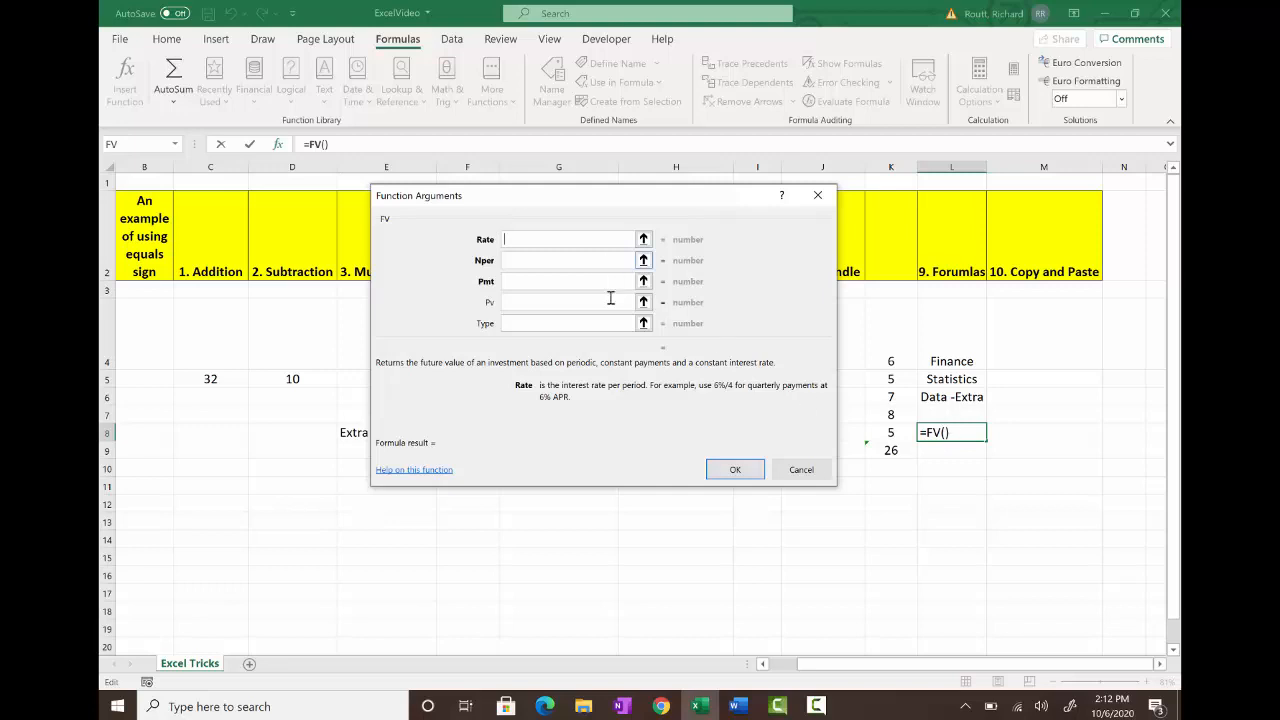
click(801, 470)
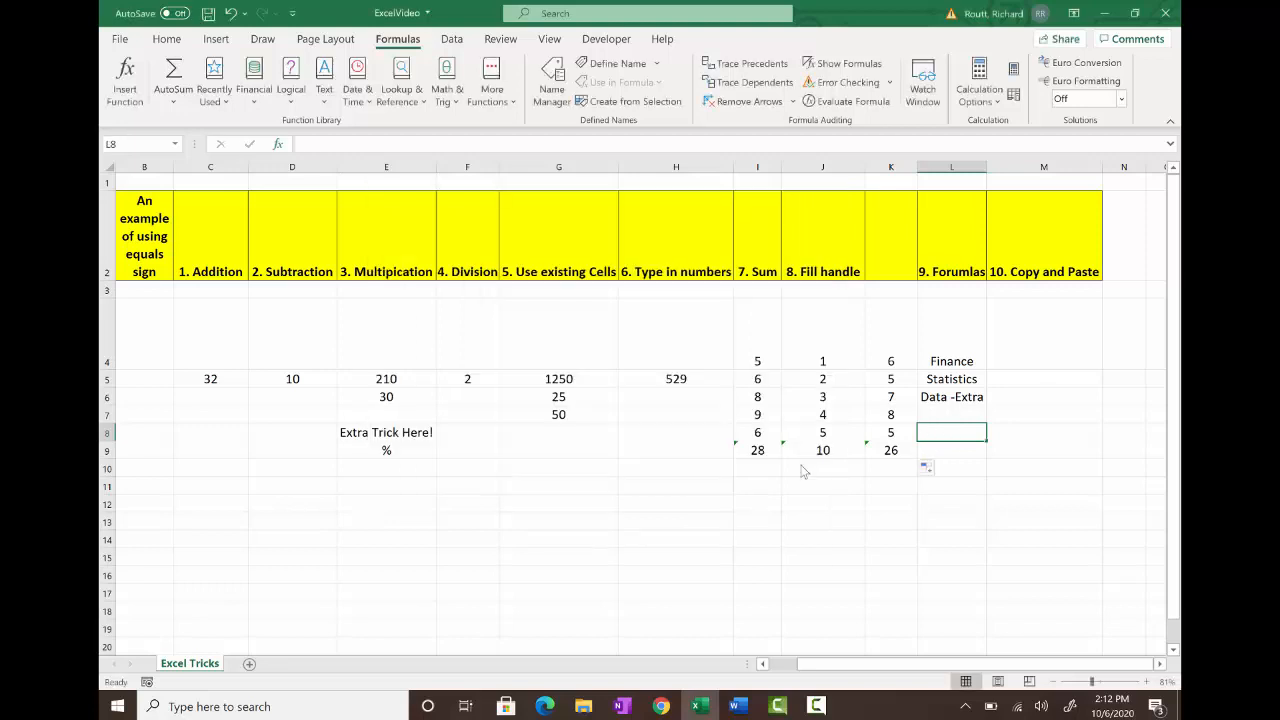
View the arguments of the statistical function AVERAGE from the Statistics cell L5, and cancel without inserting it
click(958, 381)
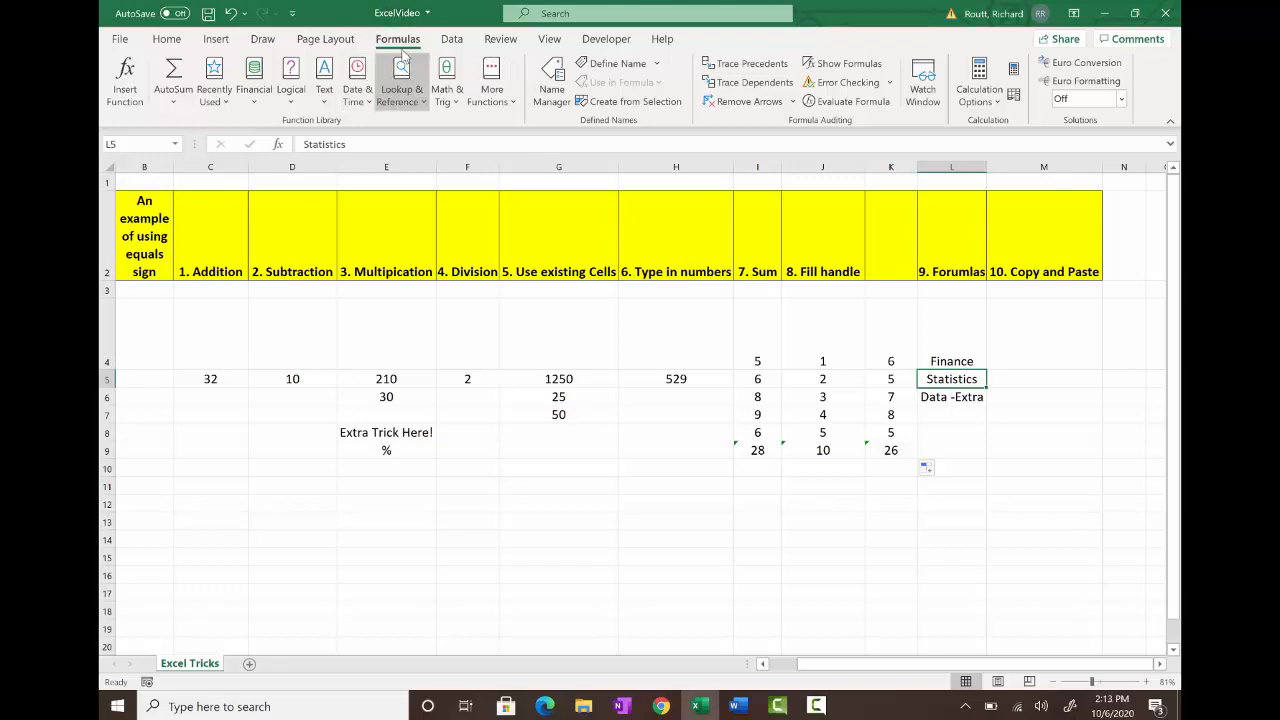
click(508, 104)
mouse_move(511, 126)
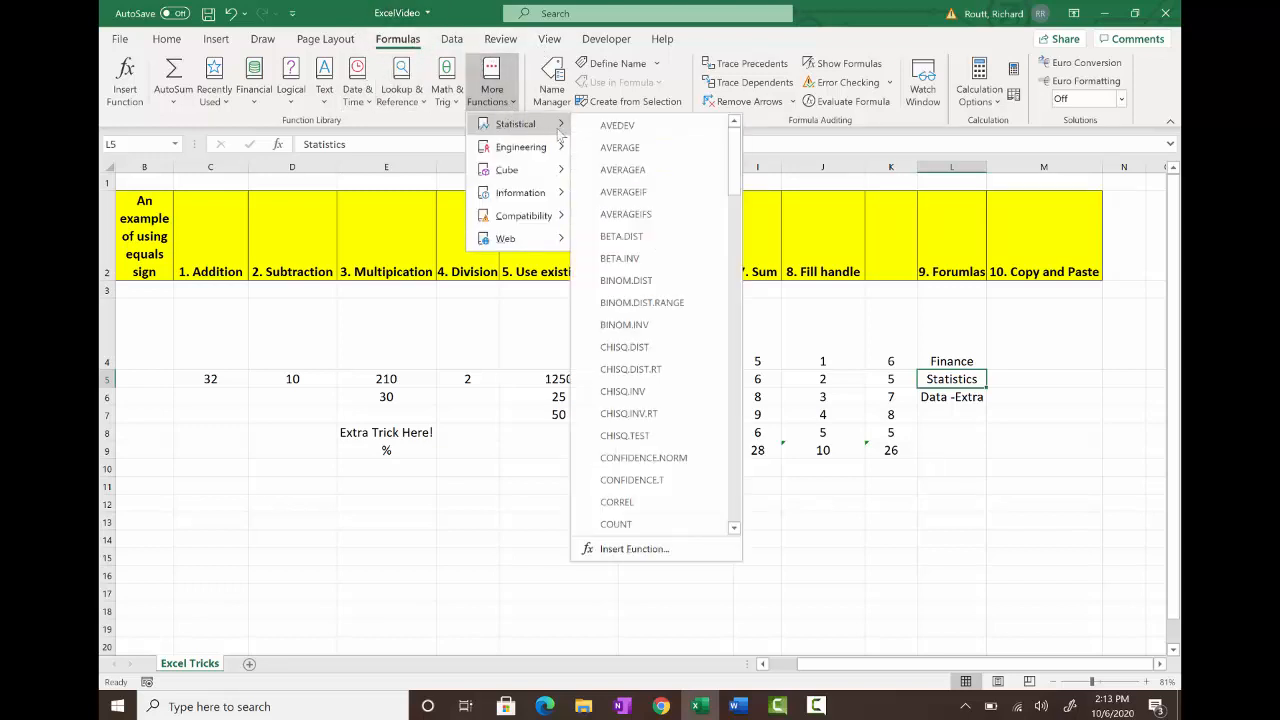
click(607, 147)
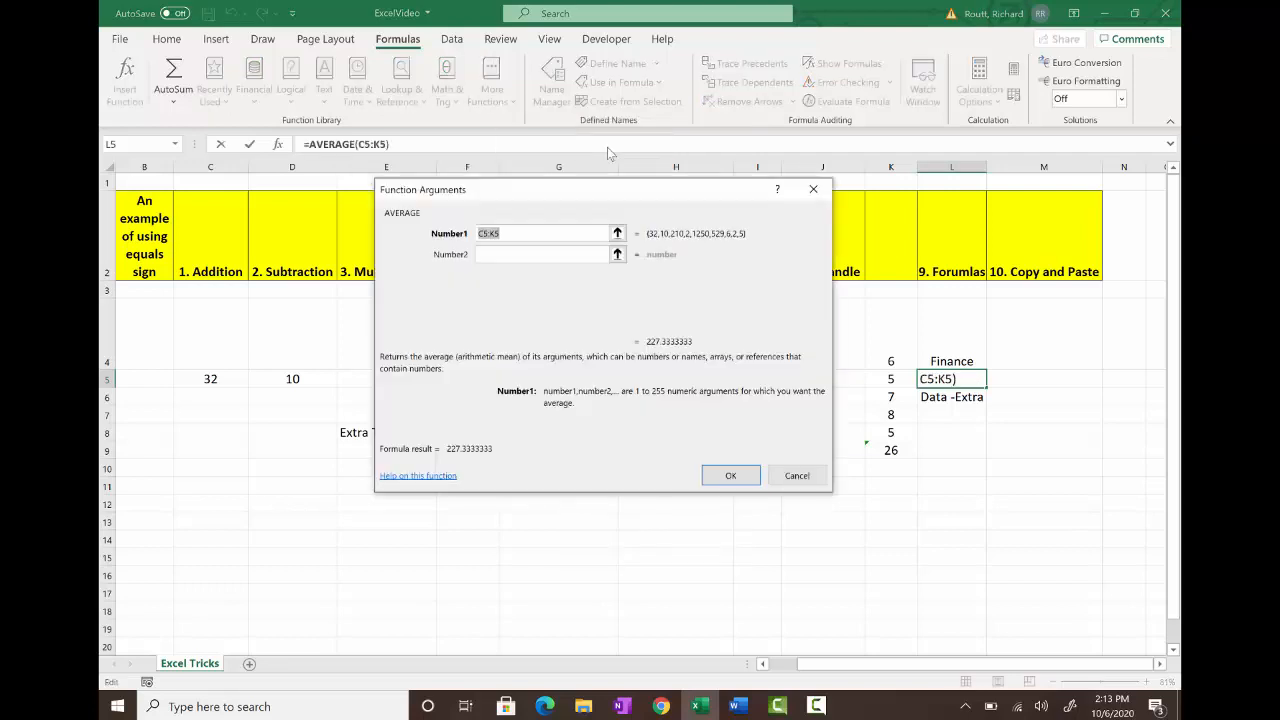
click(798, 477)
Browse the available Data Analysis tools down to the z-Test entry and close the list without running any
click(926, 401)
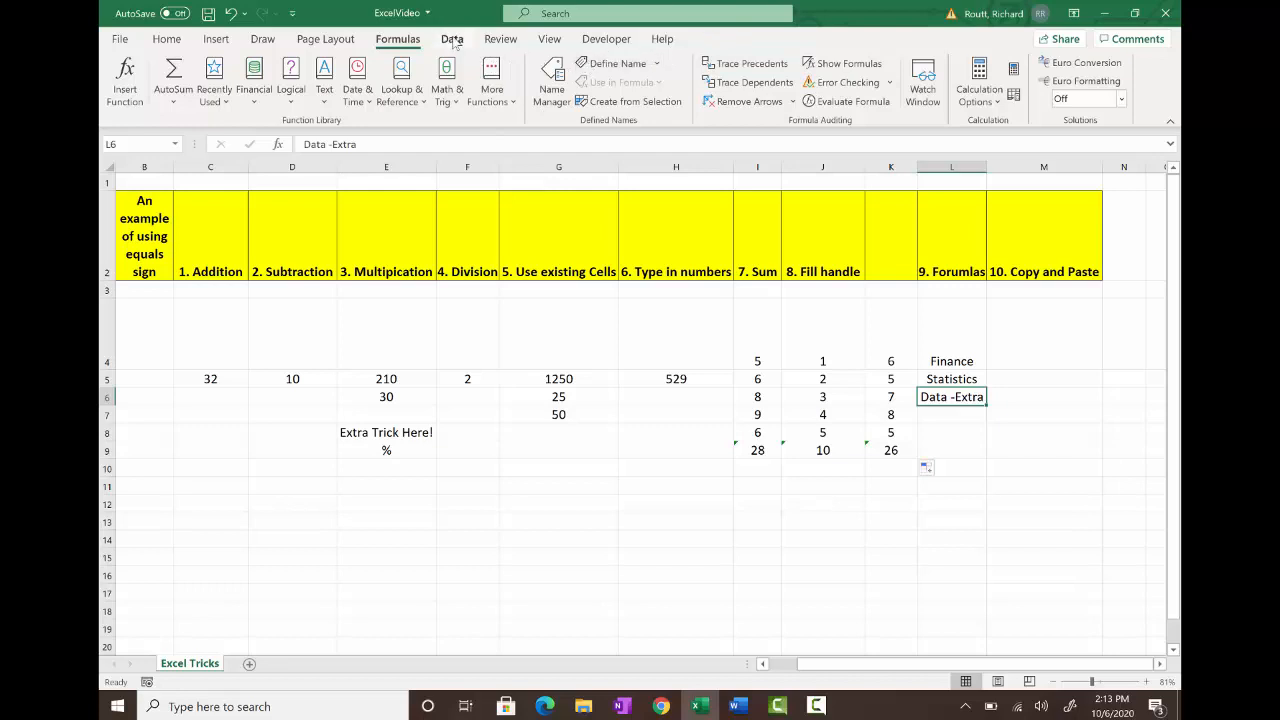
click(453, 40)
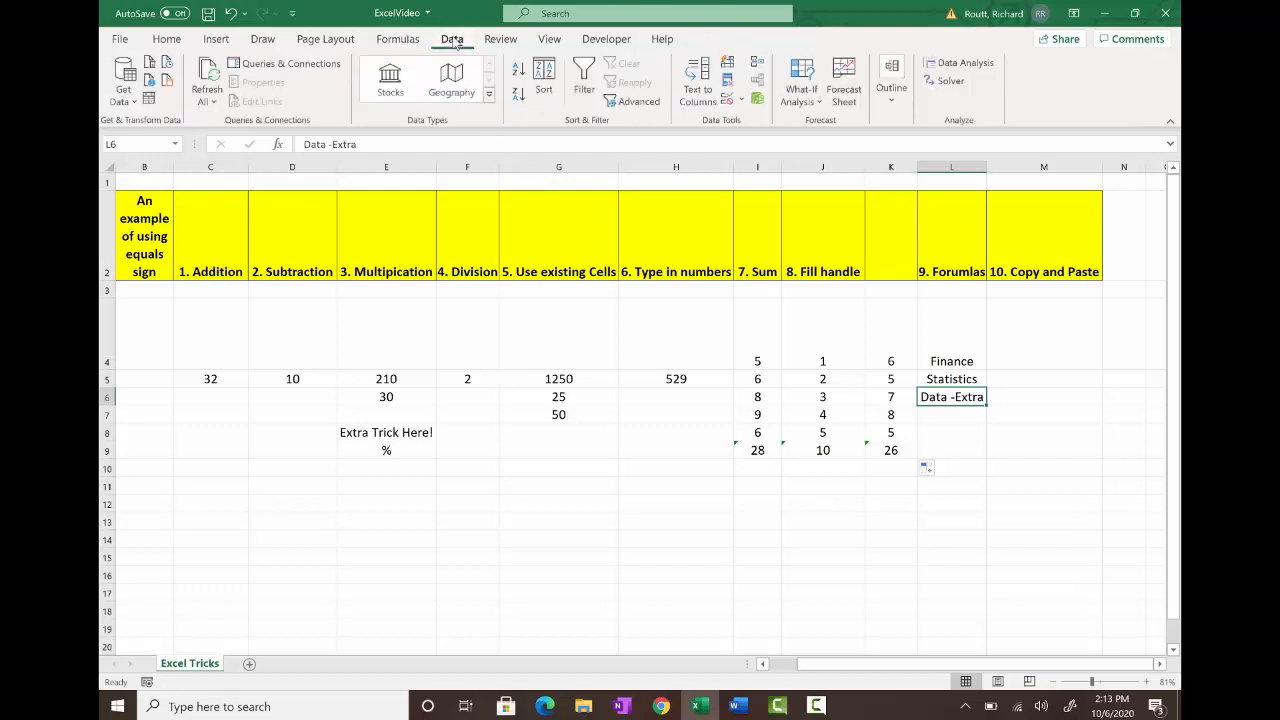
click(955, 65)
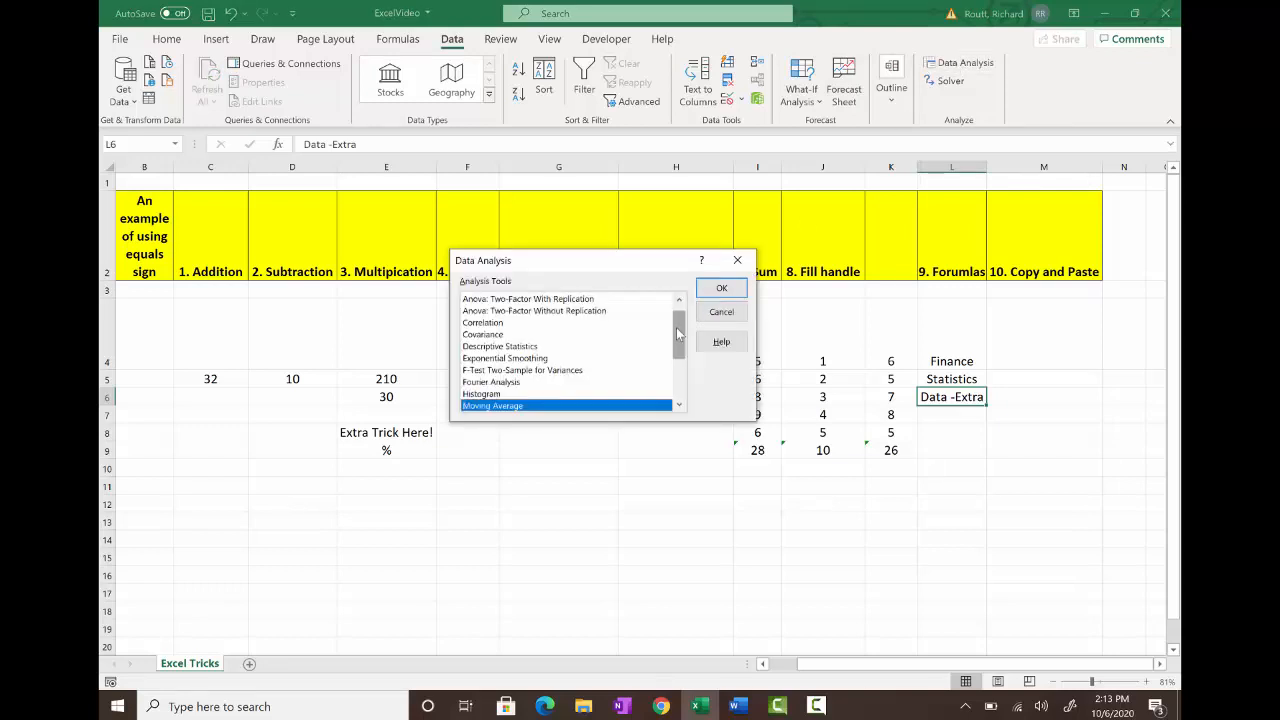
drag(678, 335, 680, 398)
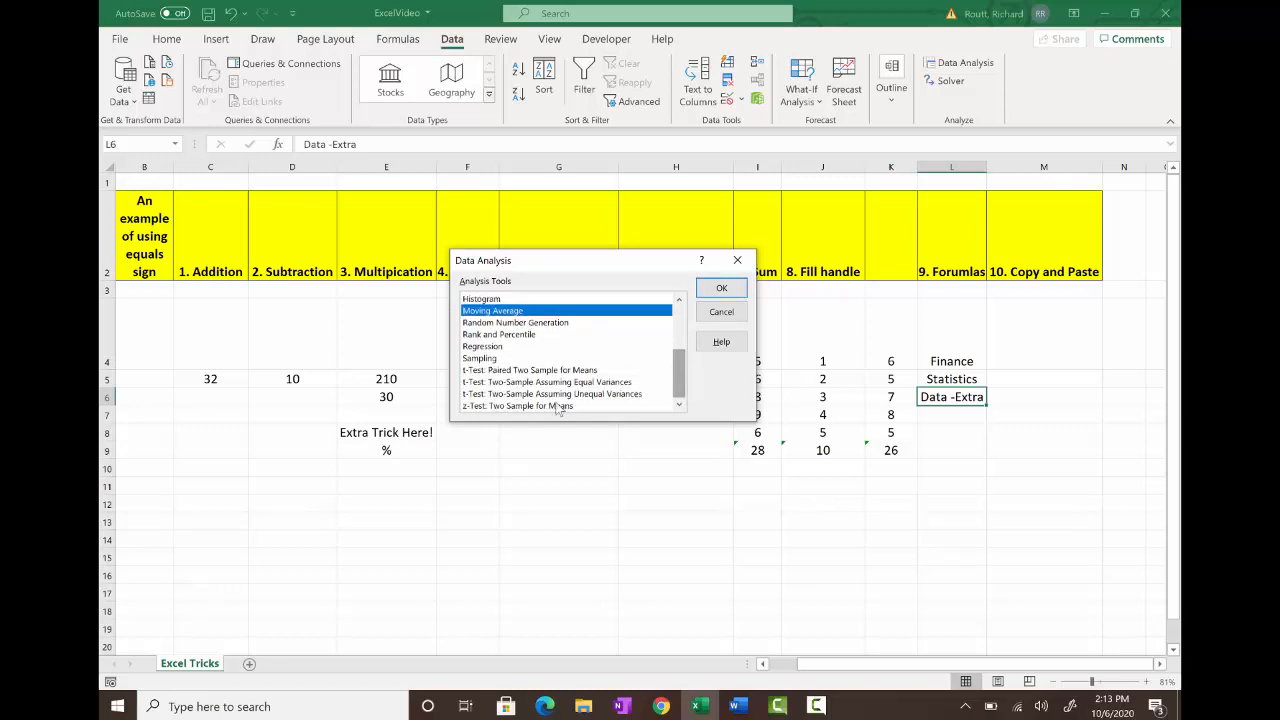
click(736, 263)
click(1024, 380)
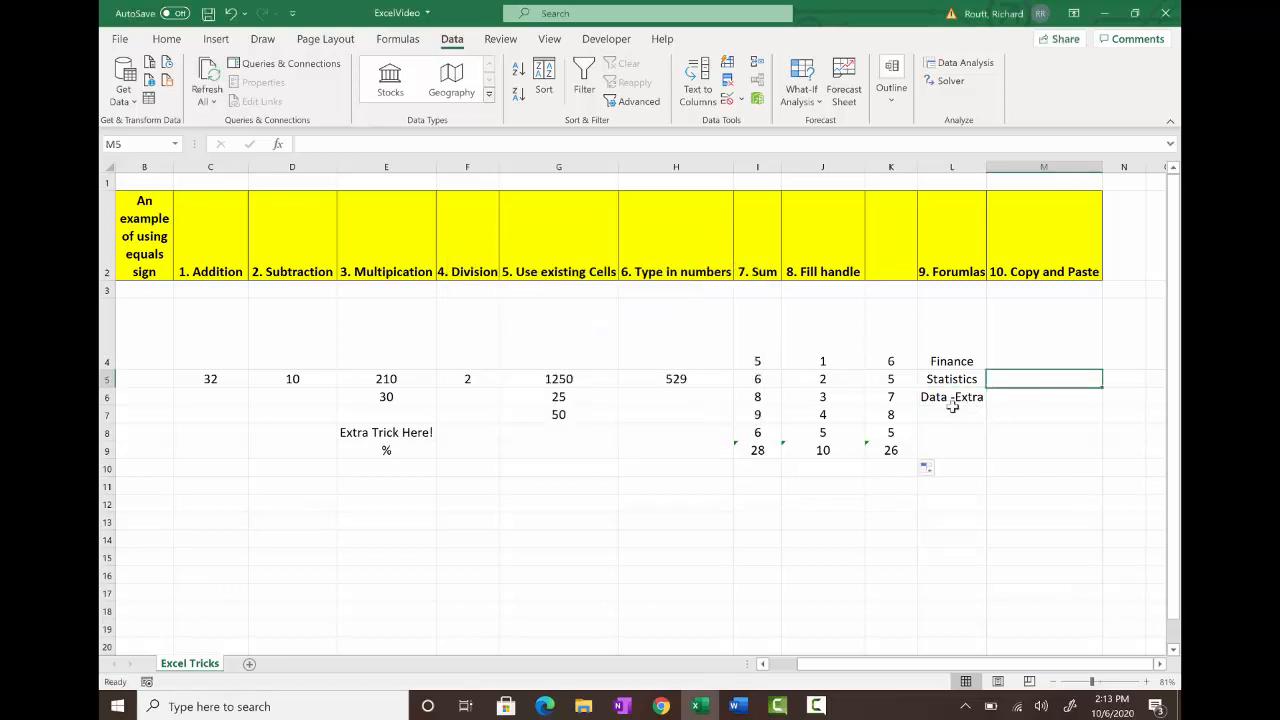
Copy the range I4:K9 and paste it as a table into the blank Word document
click(1025, 268)
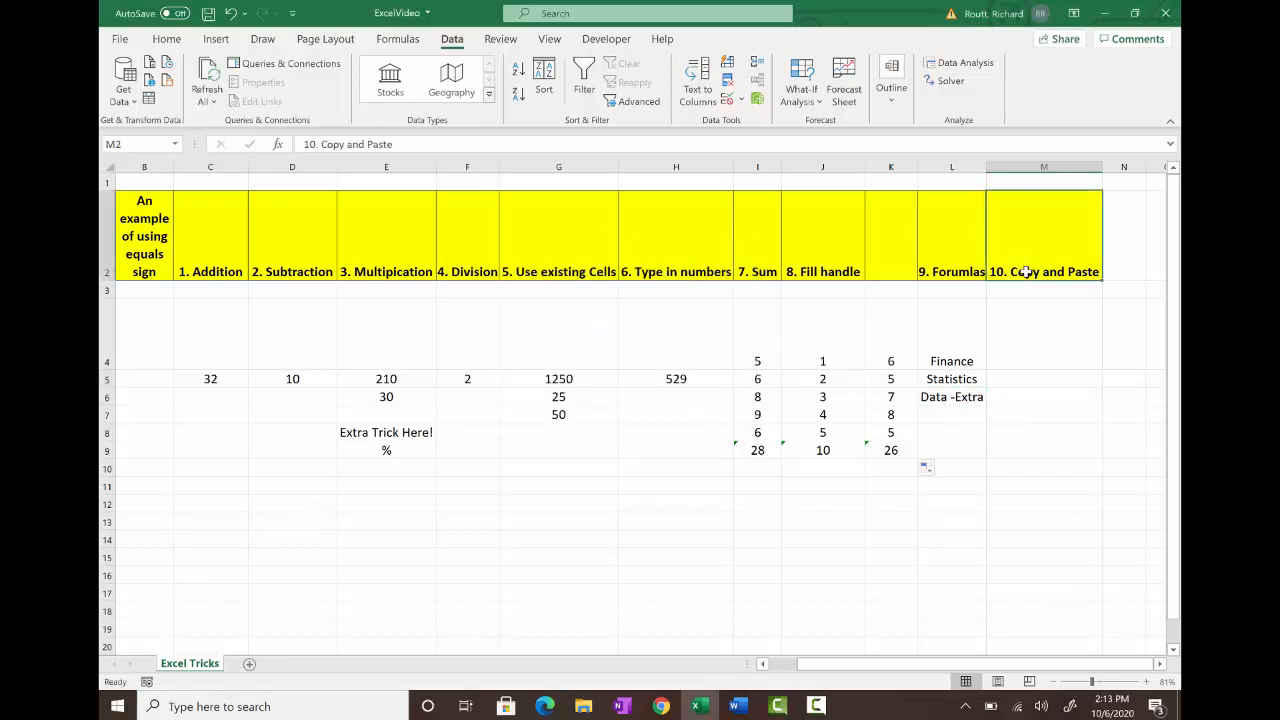
drag(757, 358, 922, 458)
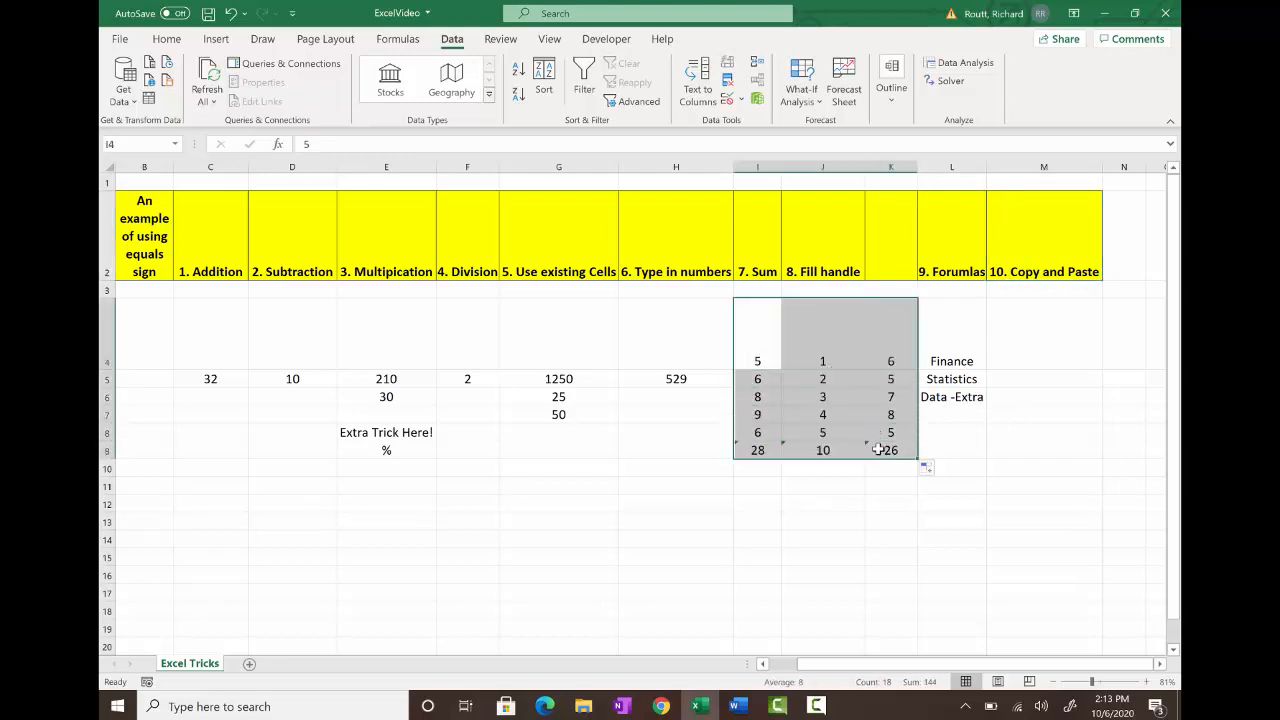
right_click(818, 397)
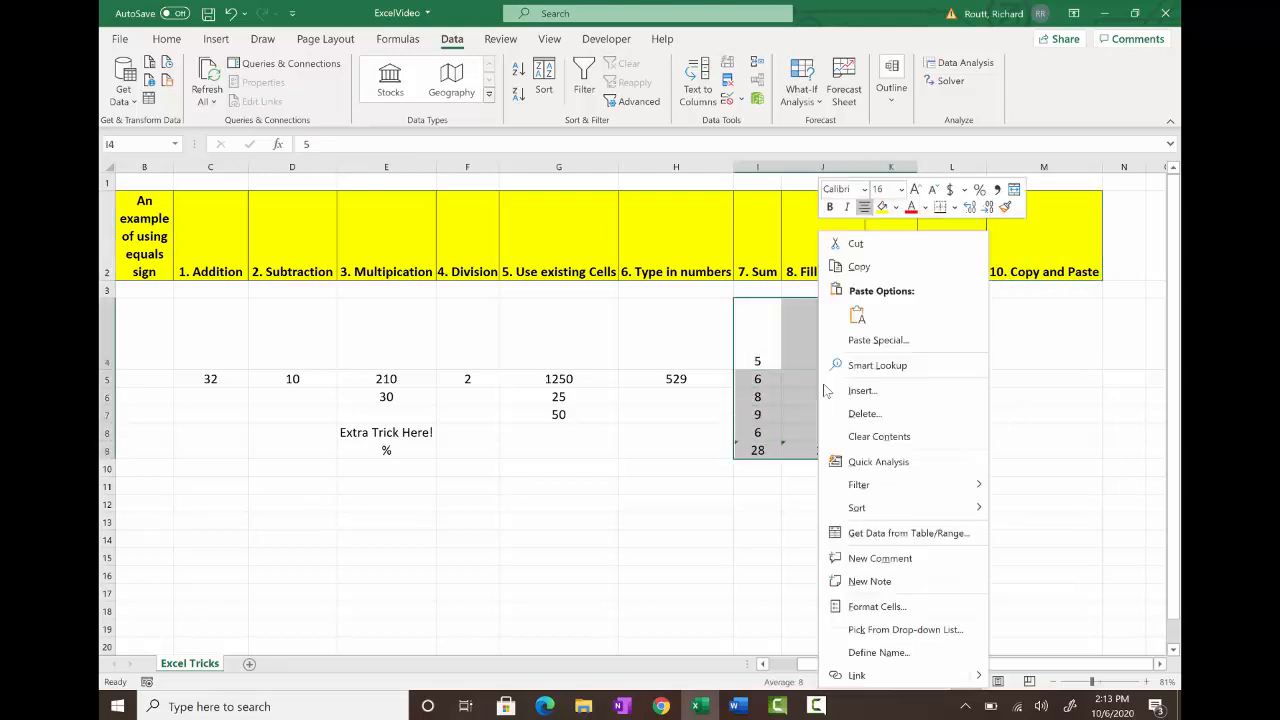
click(845, 266)
click(737, 706)
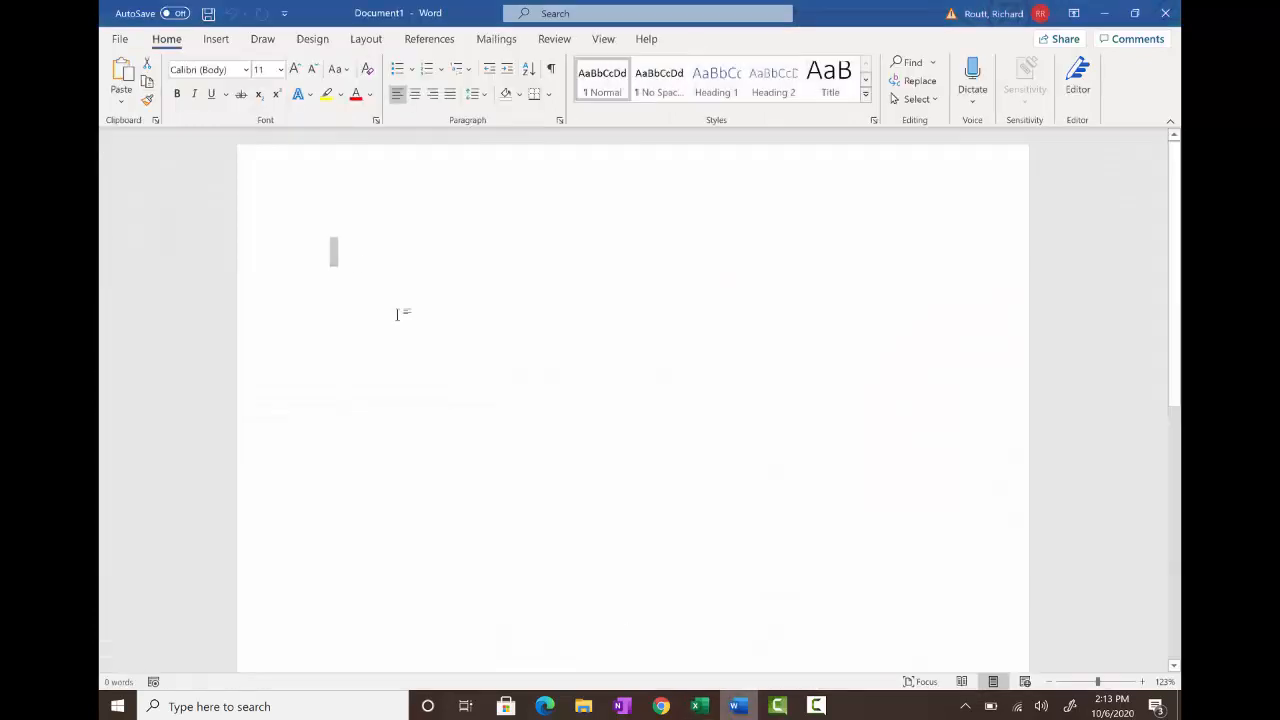
right_click(351, 258)
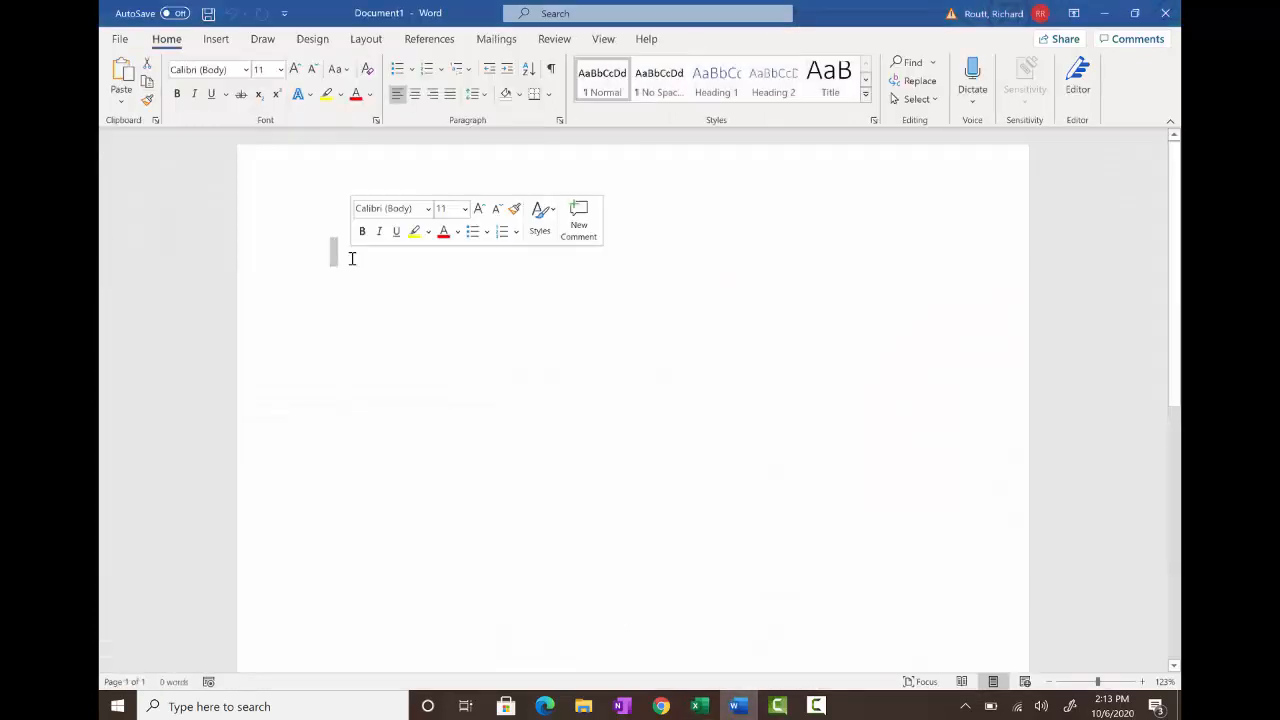
key(ctrl+v)
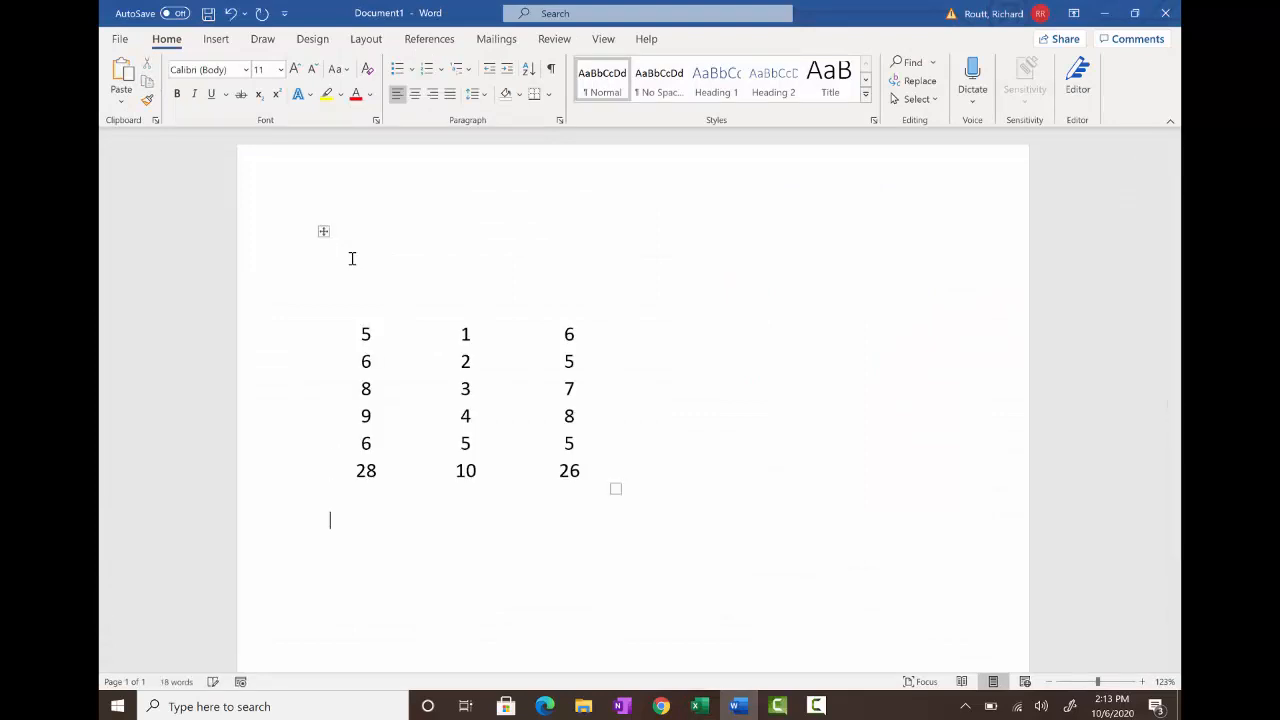
Paste the copied range again below the table with Paste Special as a Microsoft Excel Worksheet Object
click(121, 101)
click(160, 174)
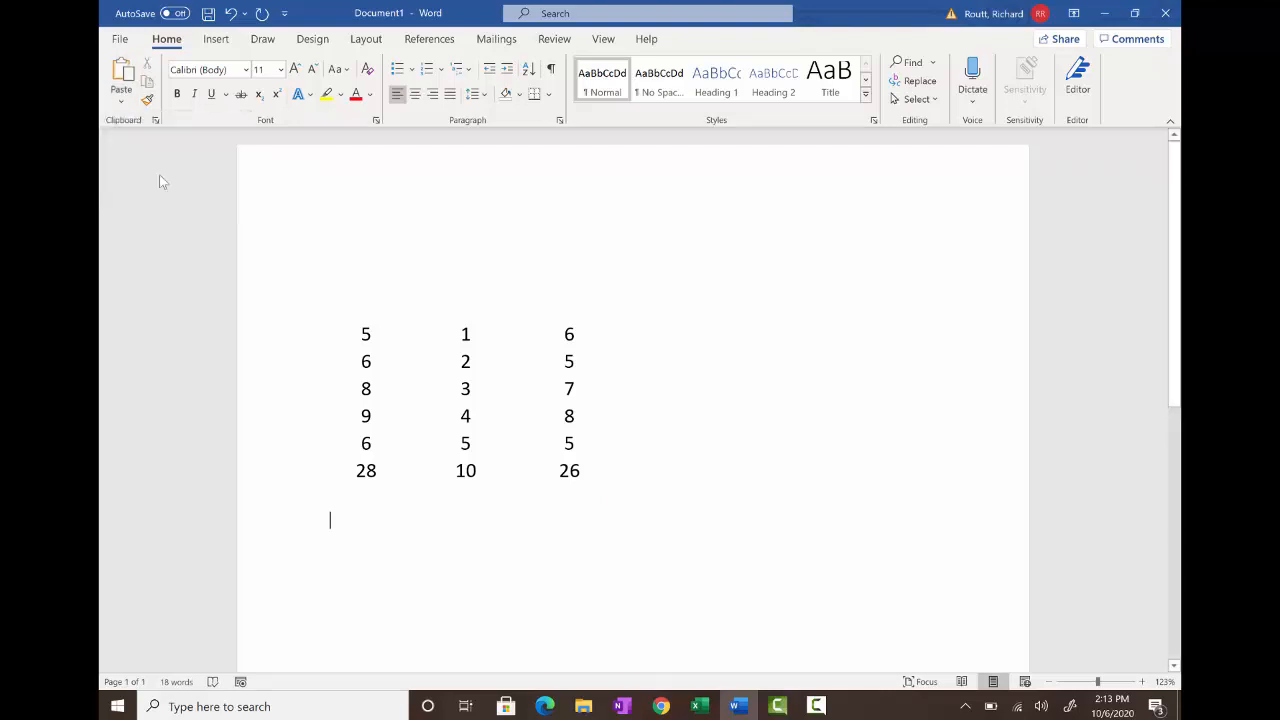
click(588, 263)
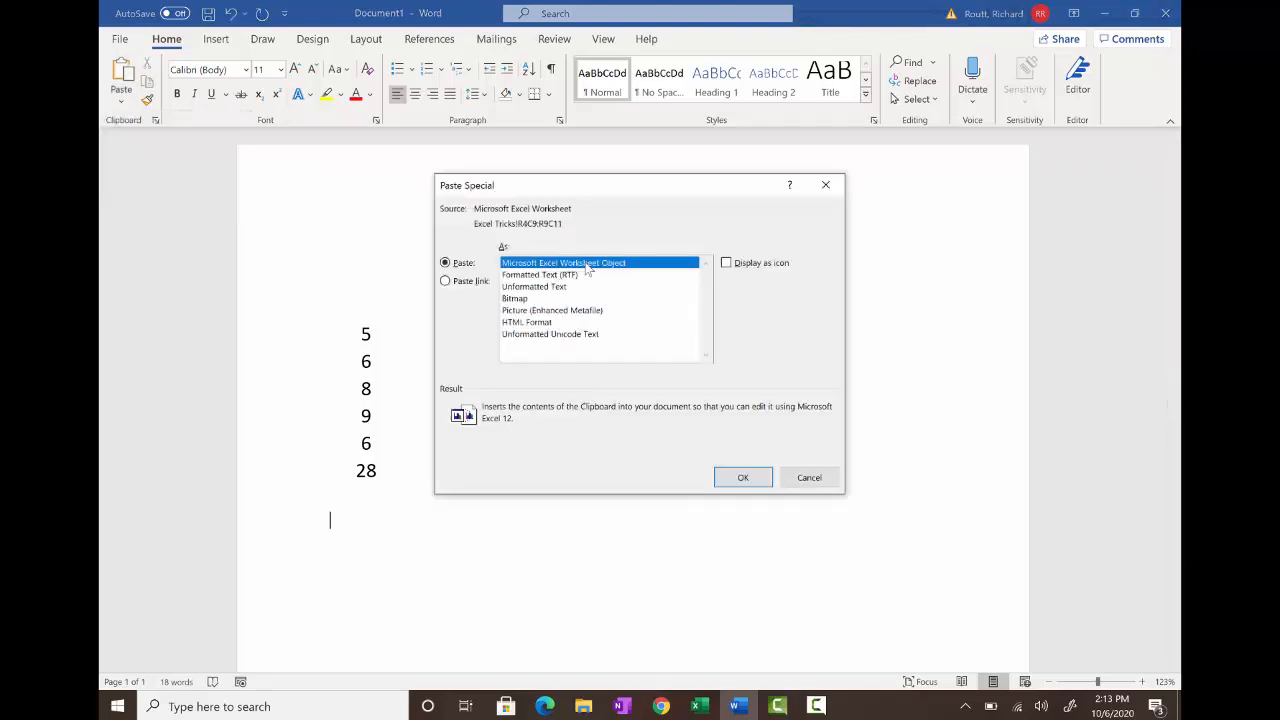
click(741, 478)
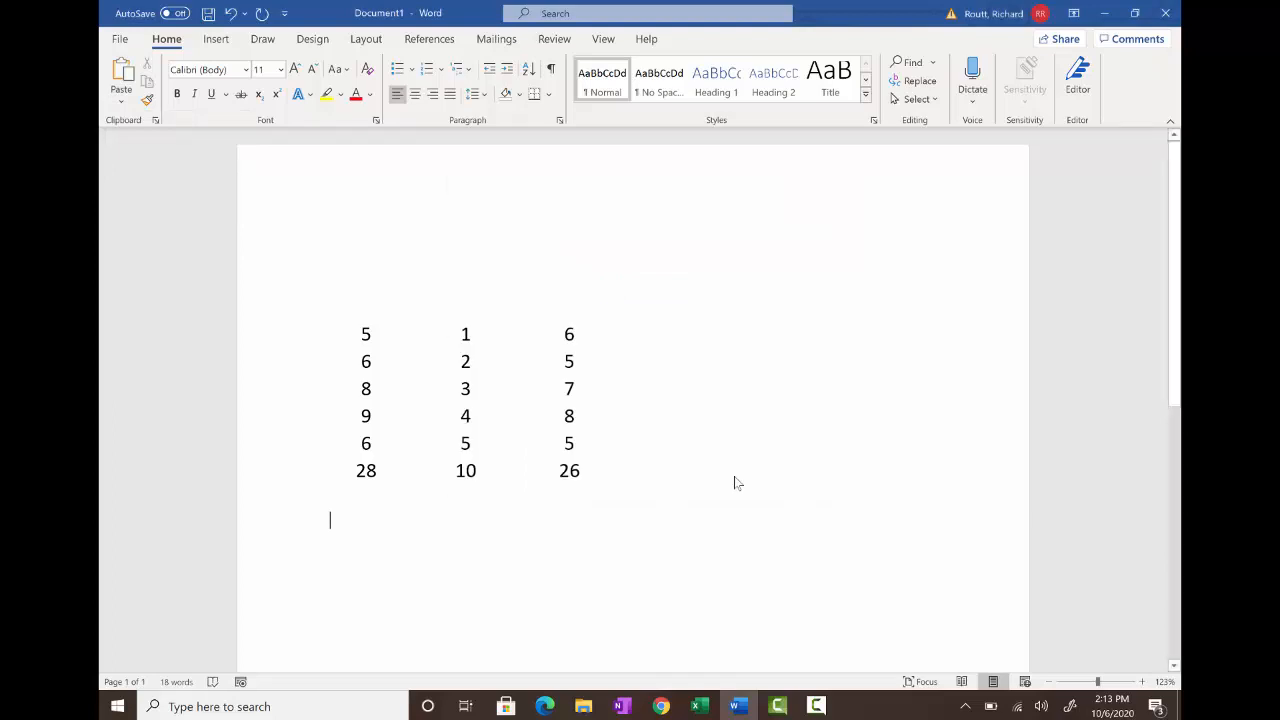
key(ctrl+v)
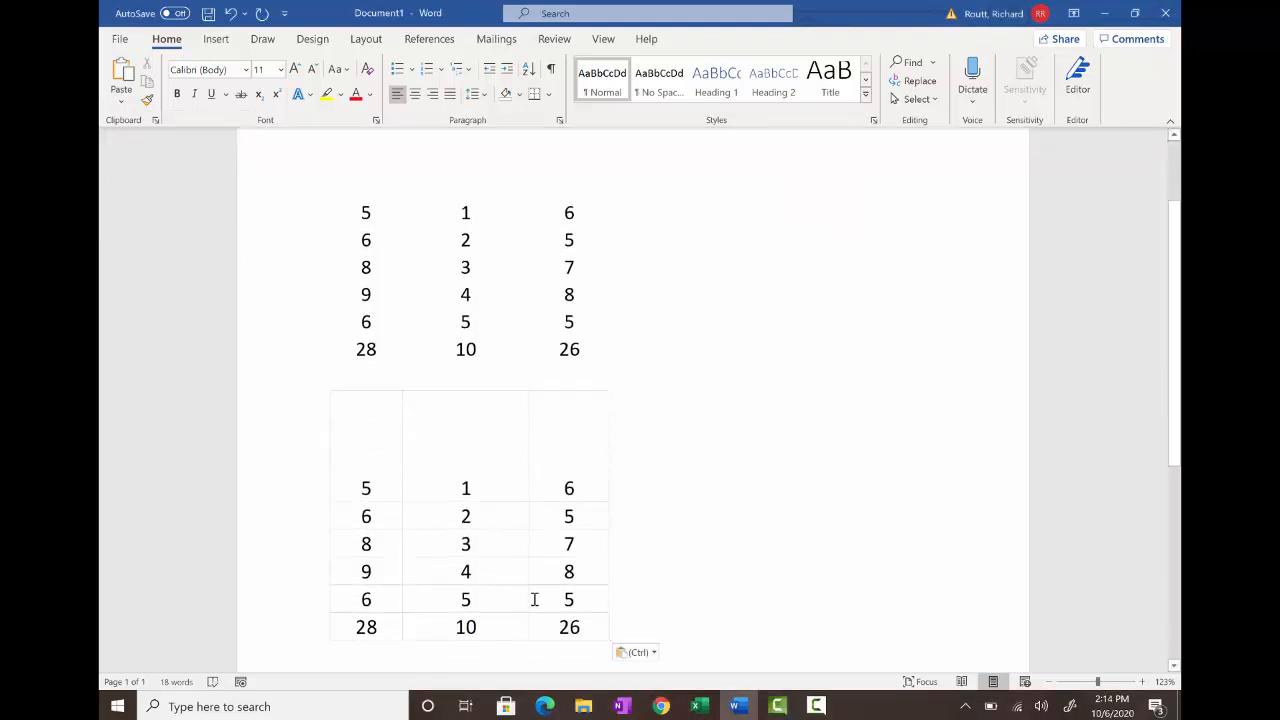
Open the embedded worksheet object for editing and inspect the formulas in cells I9, J9 and K9
double_click(368, 624)
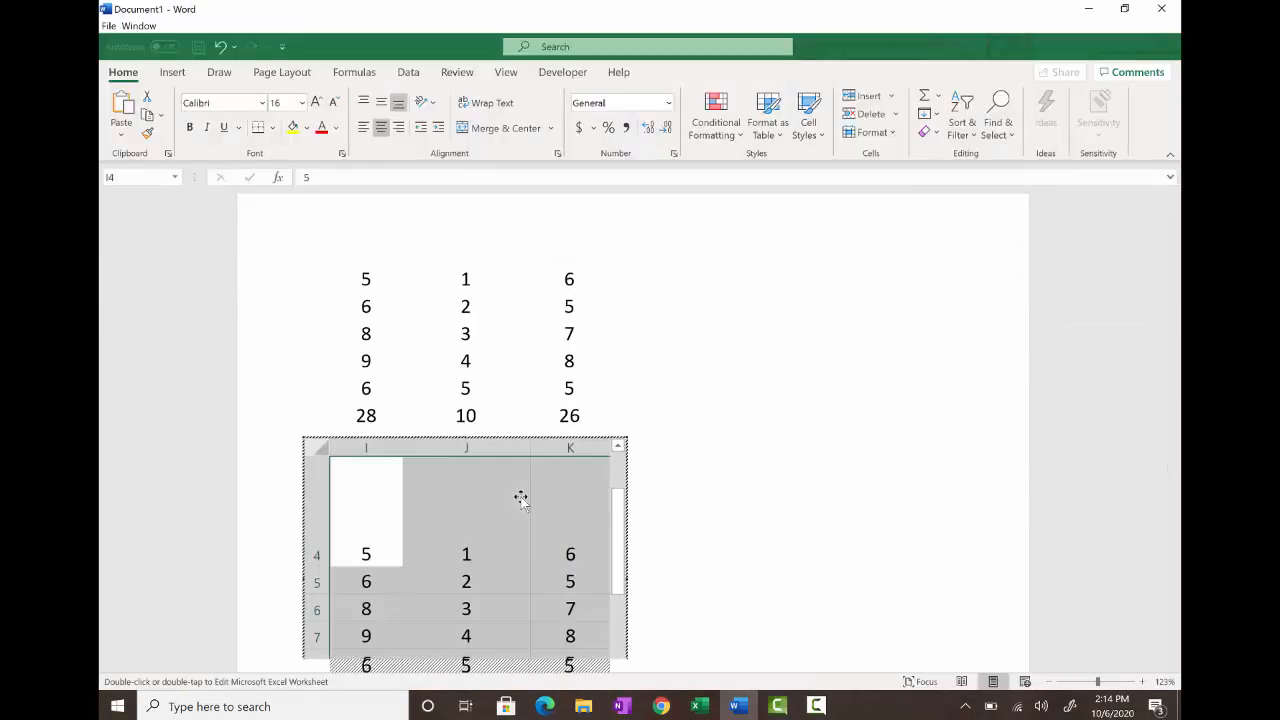
mouse_move(620, 500)
mouse_down()
mouse_move(617, 595)
mouse_move(618, 516)
mouse_up()
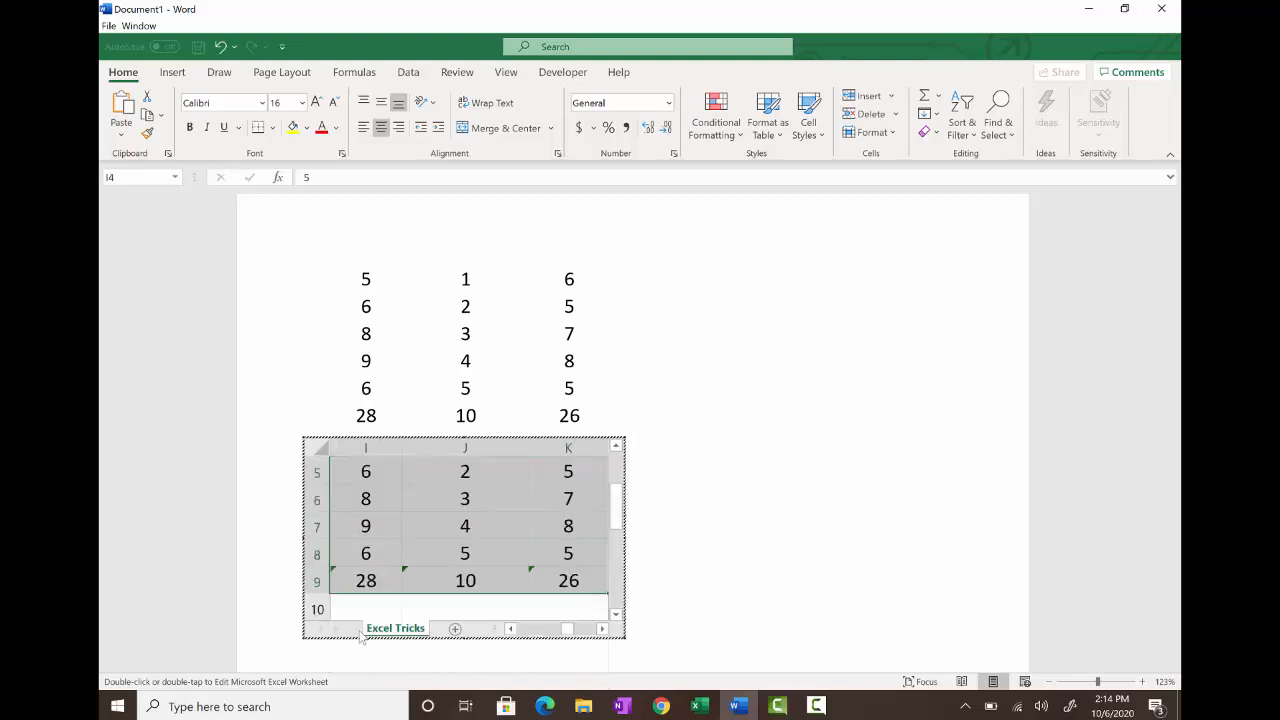
click(366, 582)
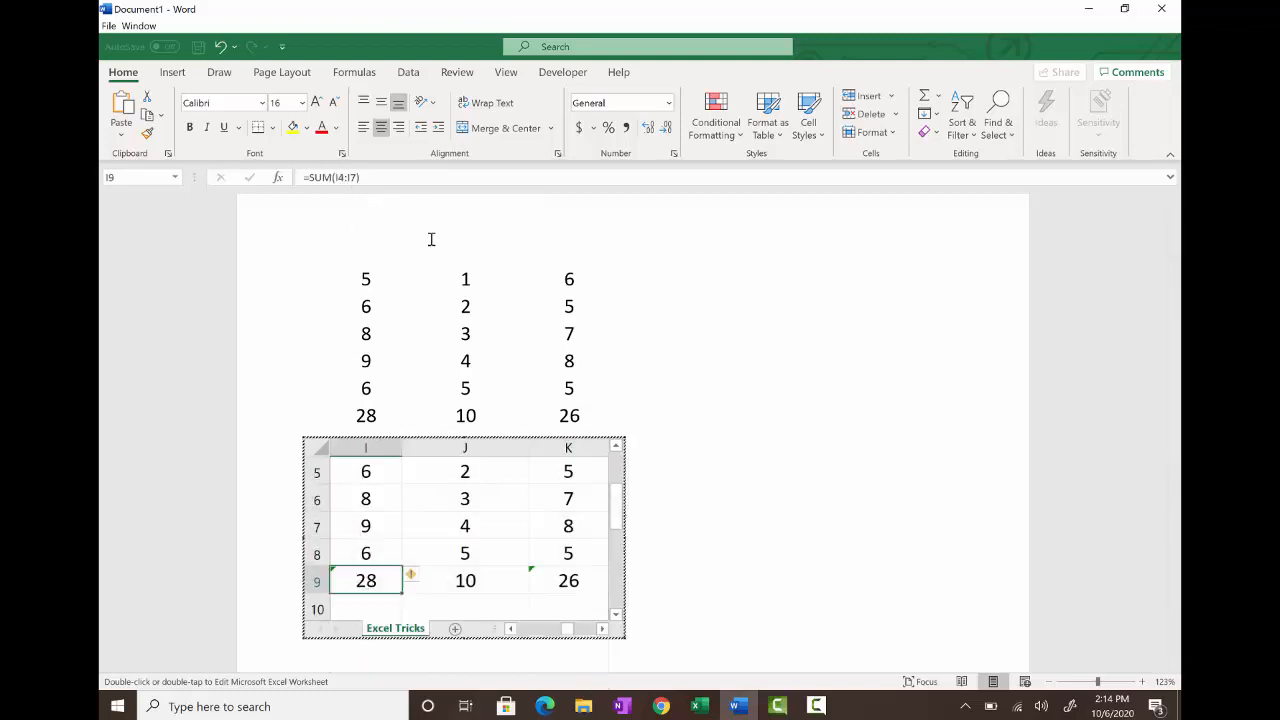
click(462, 580)
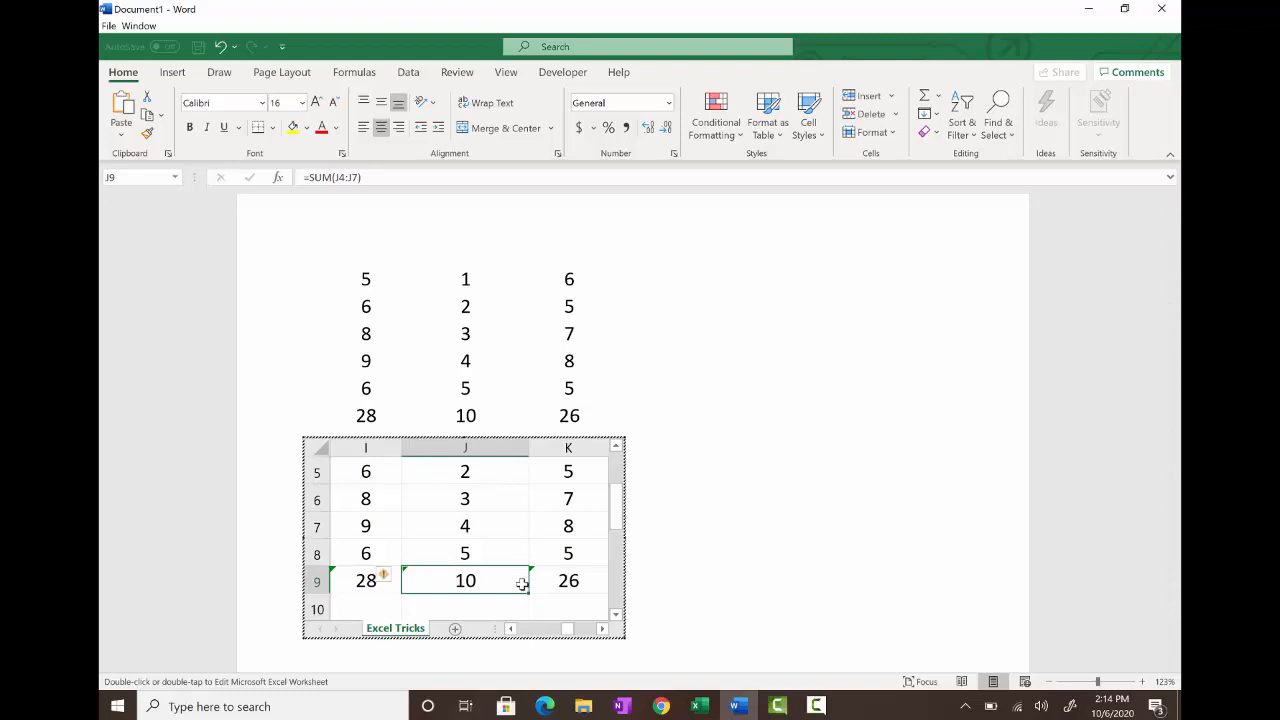
click(561, 587)
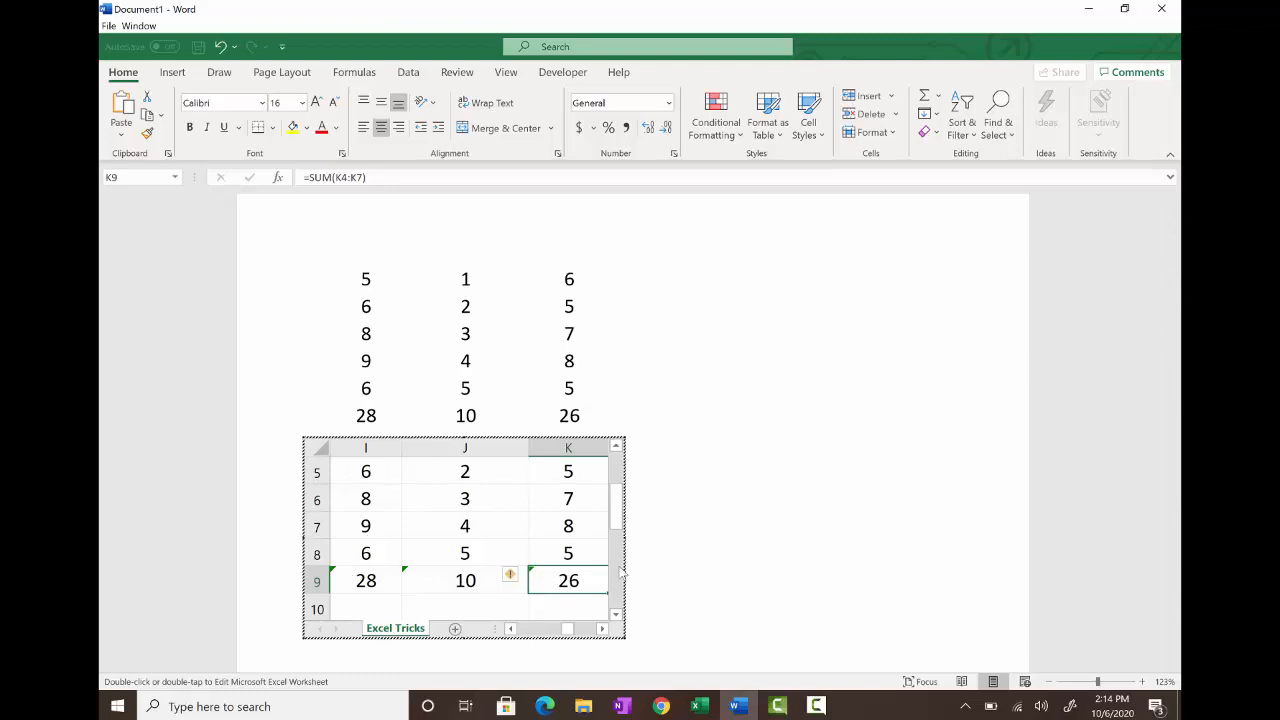
Switch back to the Excel workbook and select cell M4 in the Copy and Paste column
click(701, 707)
click(1044, 343)
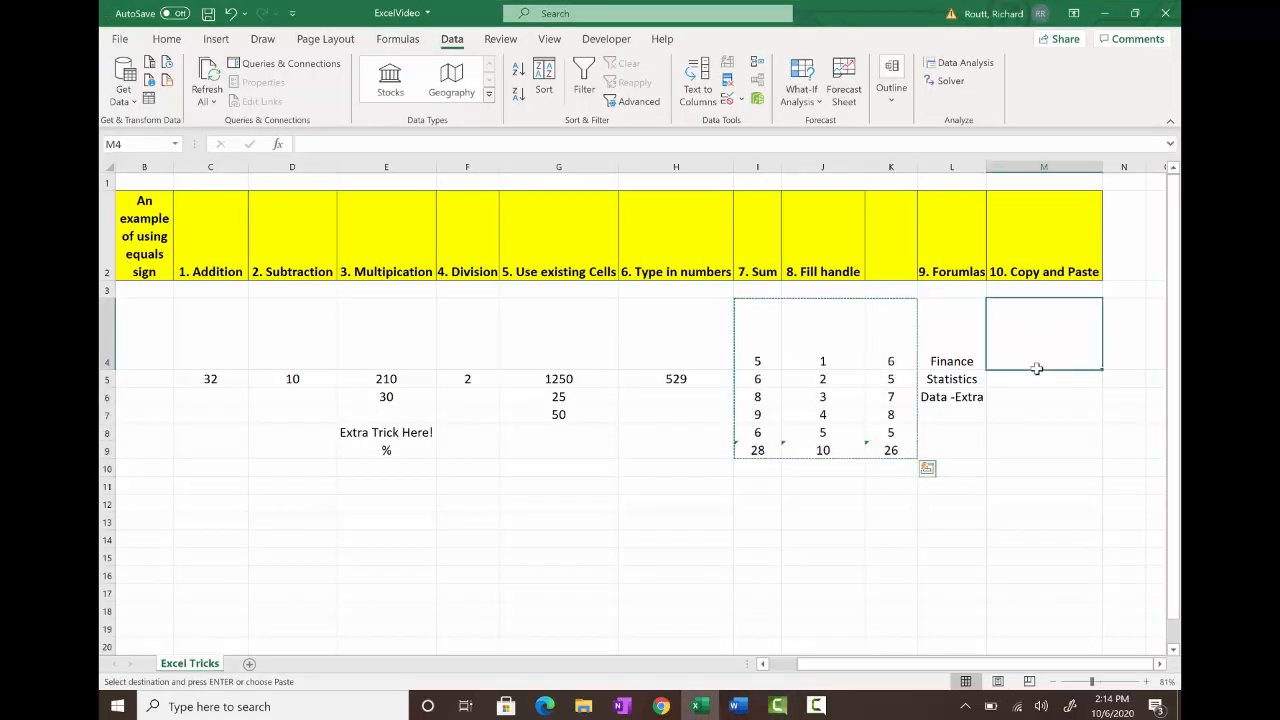